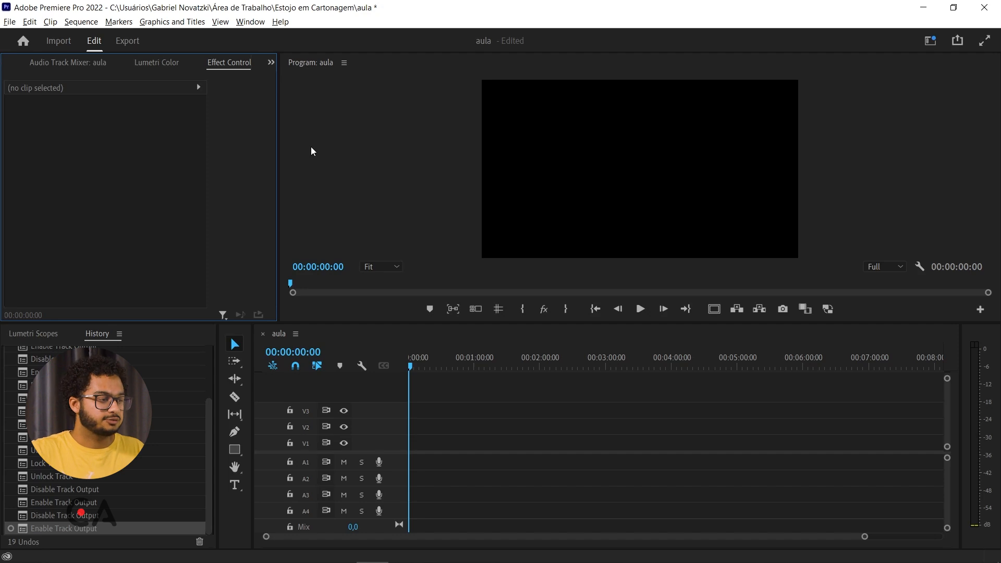
Step: Widen the panel group beside the program monitor and display the contents of the aula project
drag(277, 139, 393, 135)
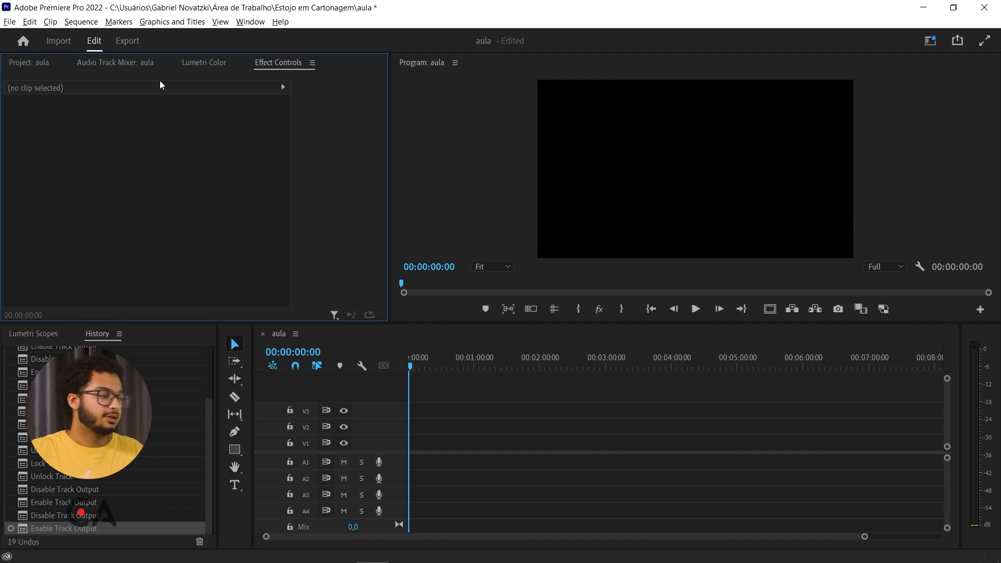
click(26, 62)
double_click(132, 211)
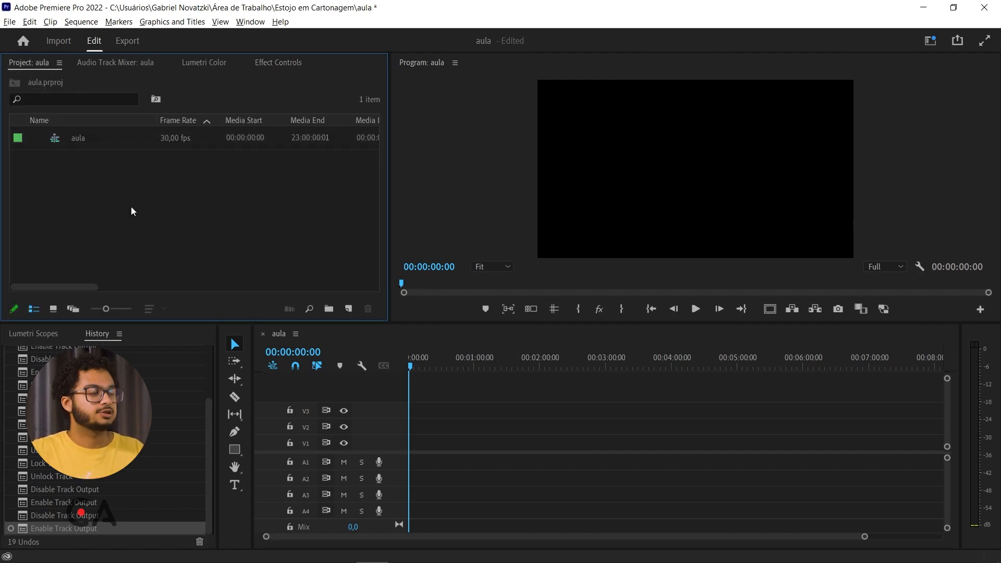
click(487, 40)
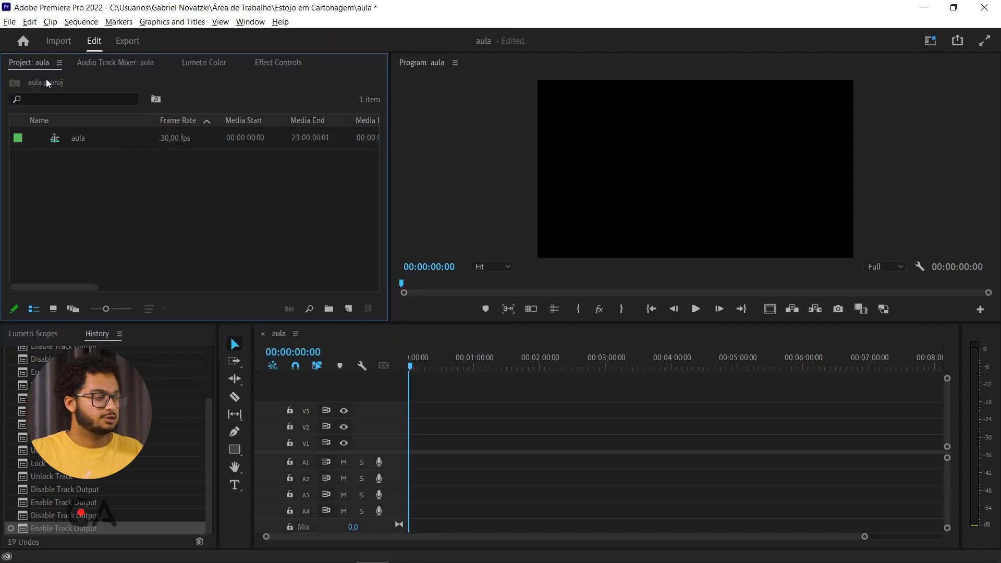
Step: Import the Estojo em Cartonagem XML document into the project and clear the selection of the imported items
double_click(169, 202)
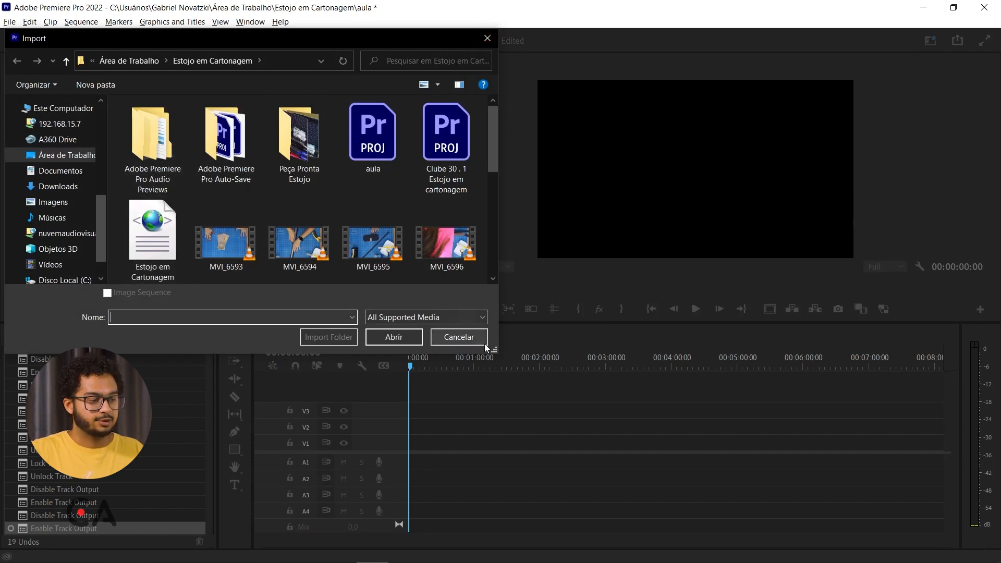
drag(500, 355, 603, 461)
drag(597, 182, 606, 249)
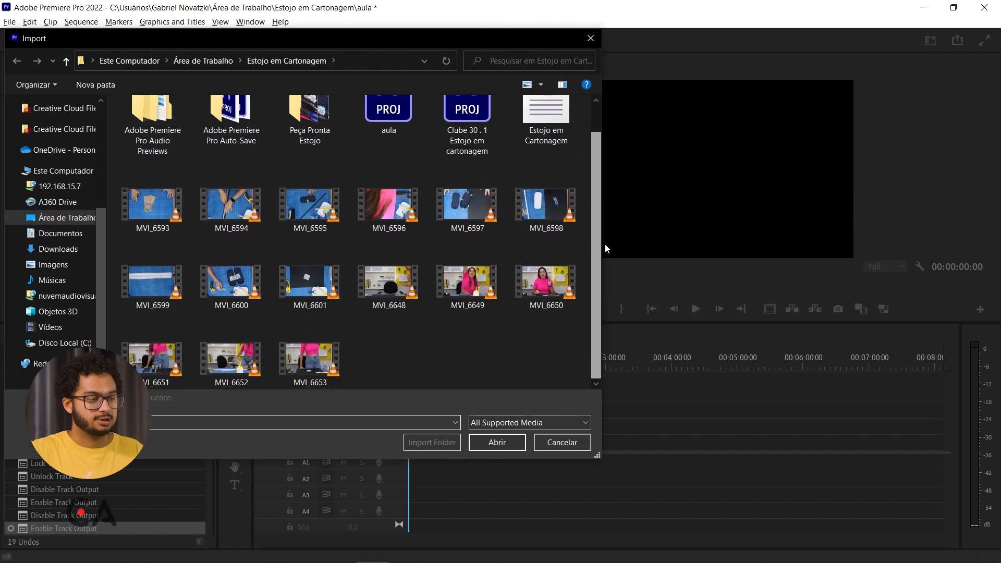
scroll(545, 235, up, 1)
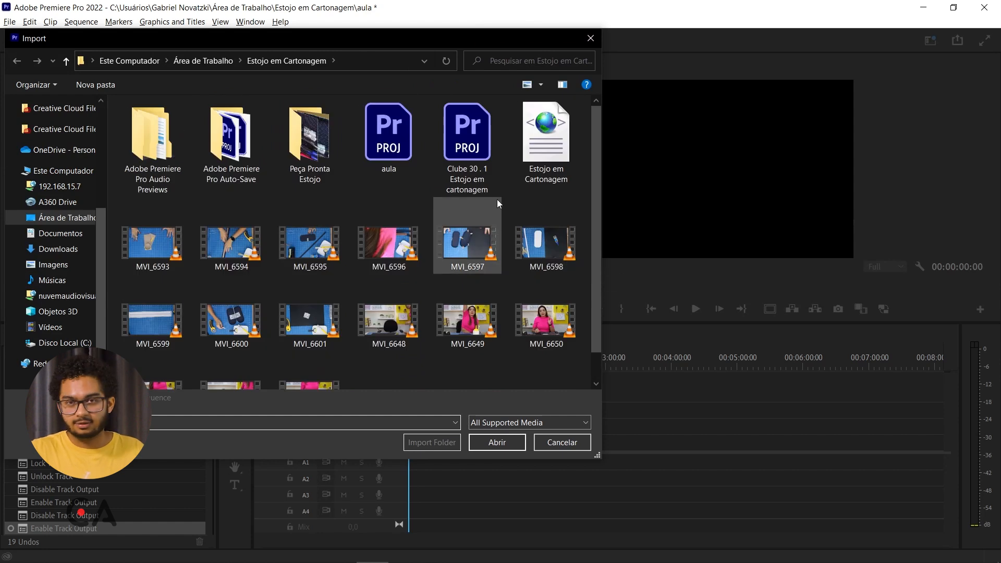
click(545, 145)
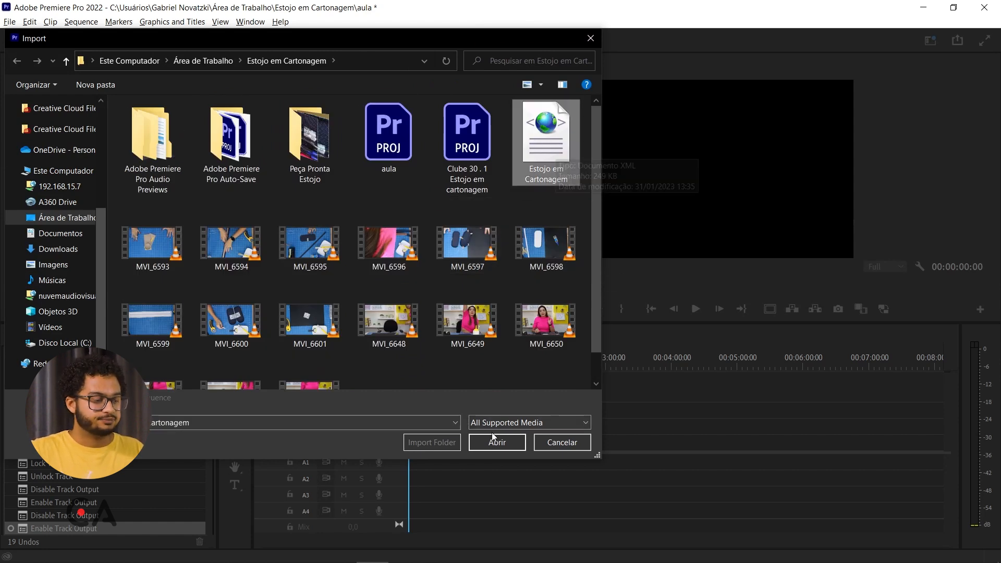
double_click(560, 143)
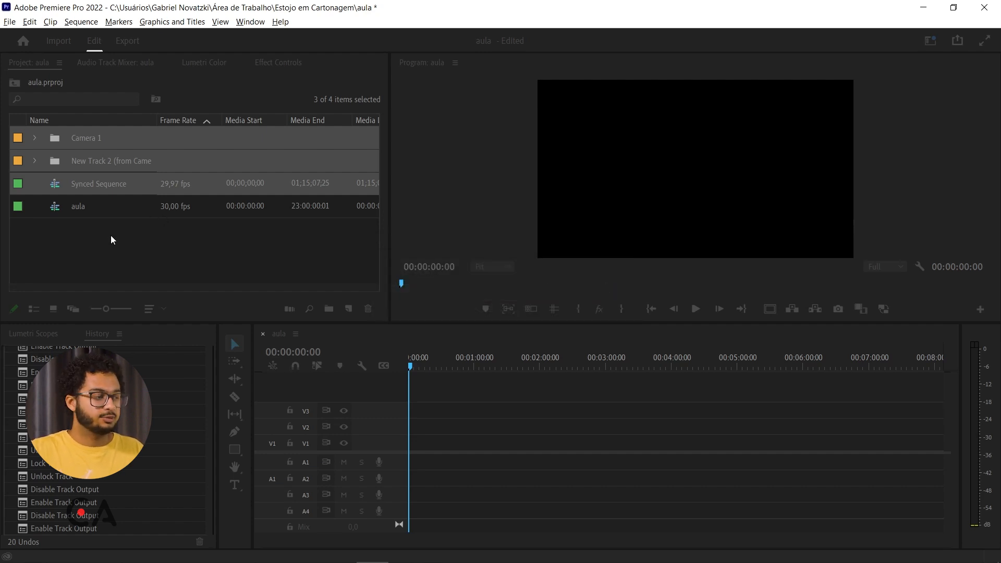
click(87, 258)
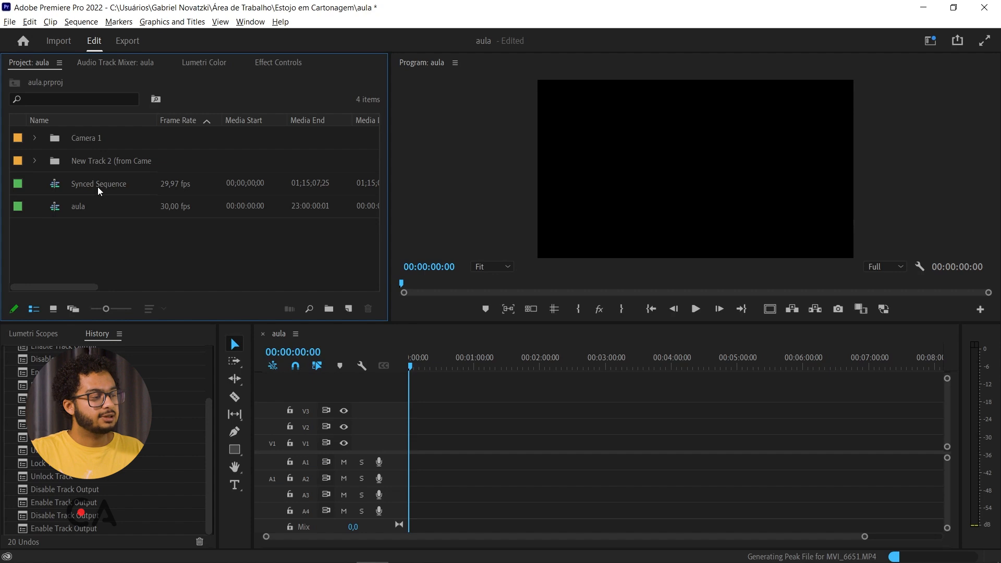
Step: Open the Synced Sequence in the timeline and preview the footage inside the MVI_6599.MOV clip
click(98, 191)
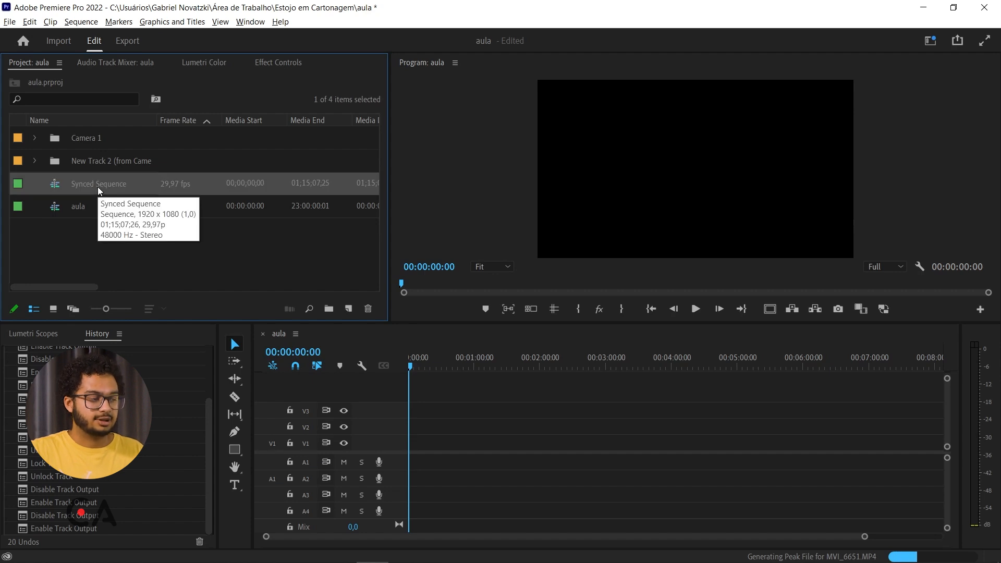
double_click(94, 186)
click(54, 185)
double_click(54, 185)
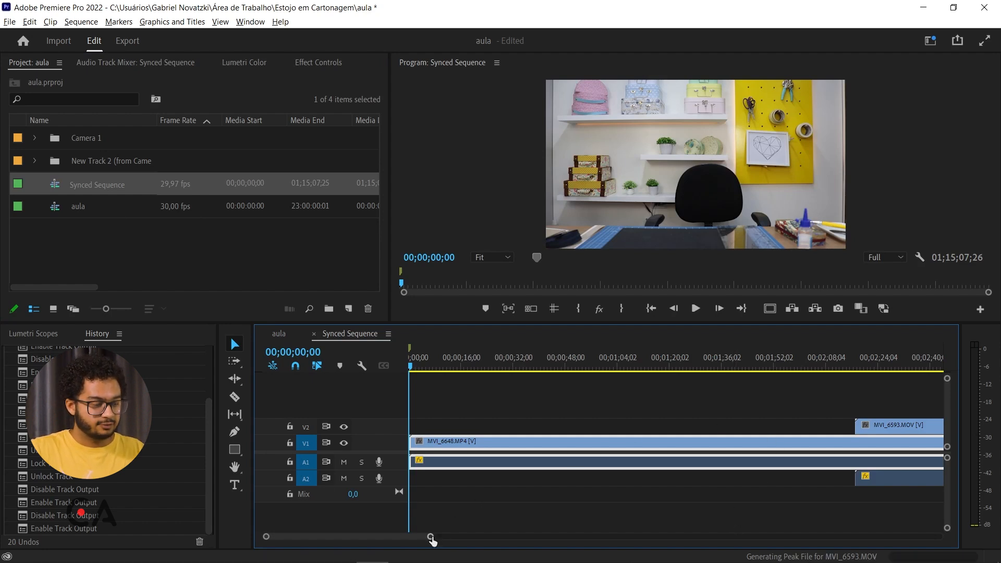
mouse_move(430, 537)
mouse_down()
mouse_move(416, 537)
mouse_move(573, 537)
mouse_move(699, 520)
mouse_move(952, 528)
mouse_up()
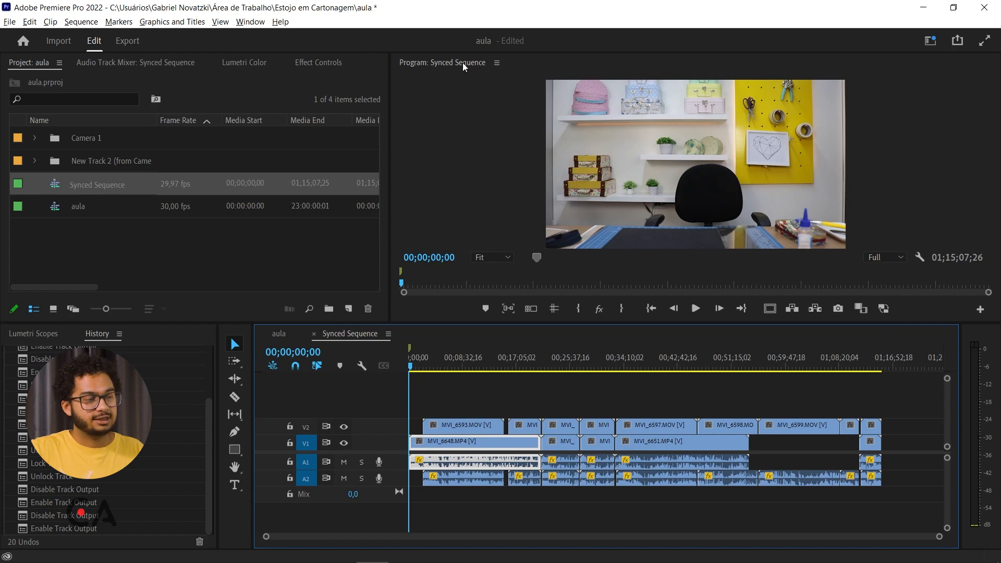
click(453, 102)
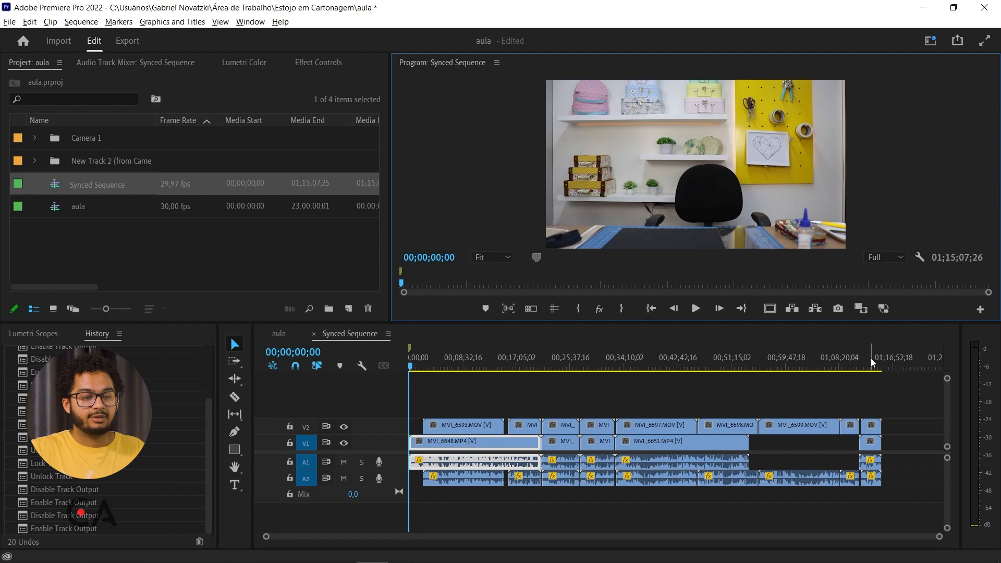
drag(871, 358, 816, 359)
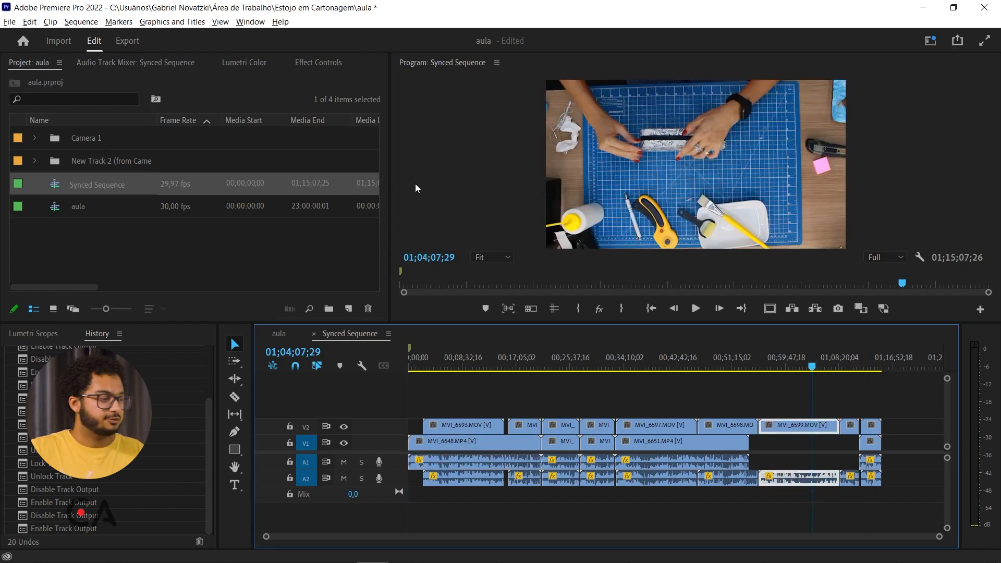
click(120, 256)
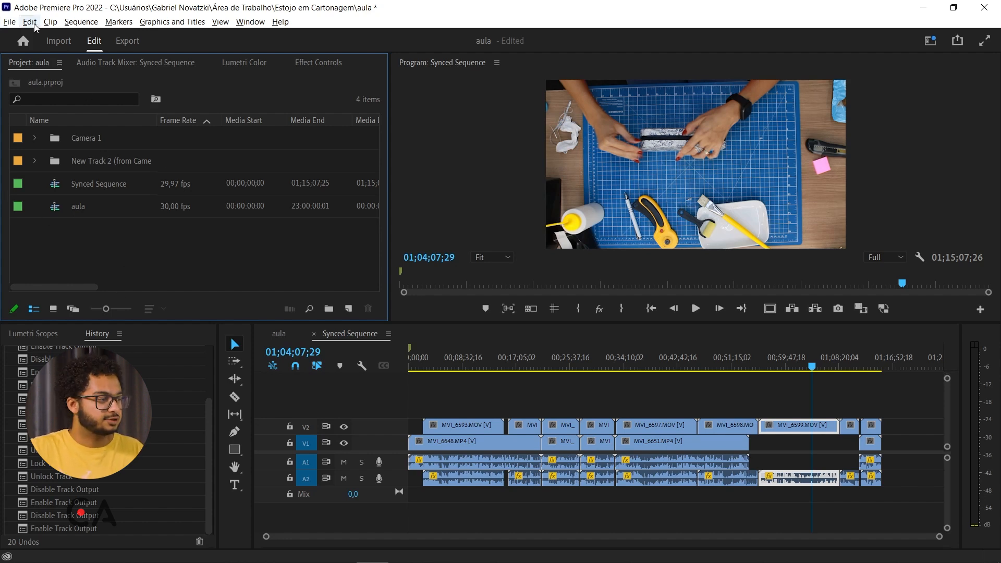
click(10, 22)
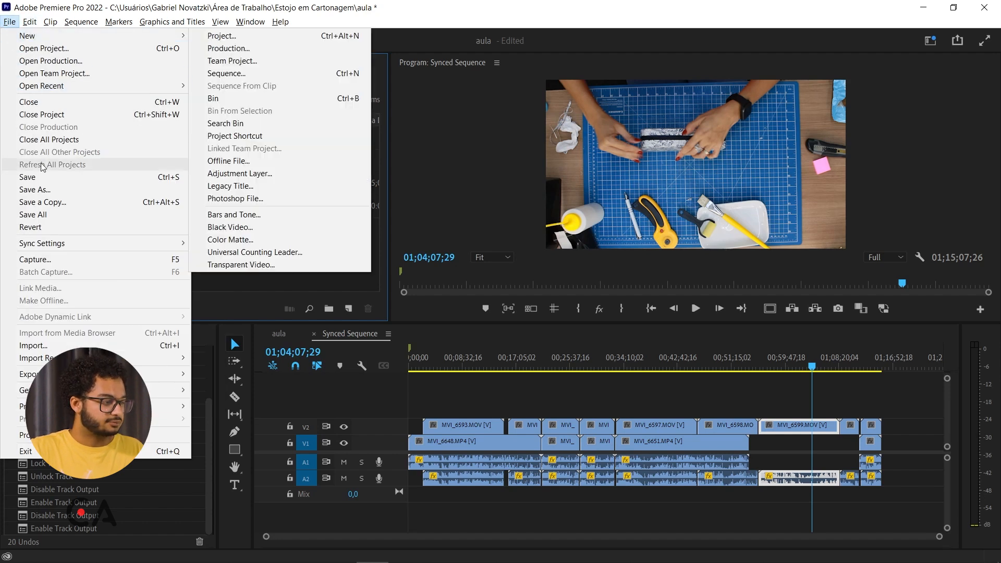
click(132, 346)
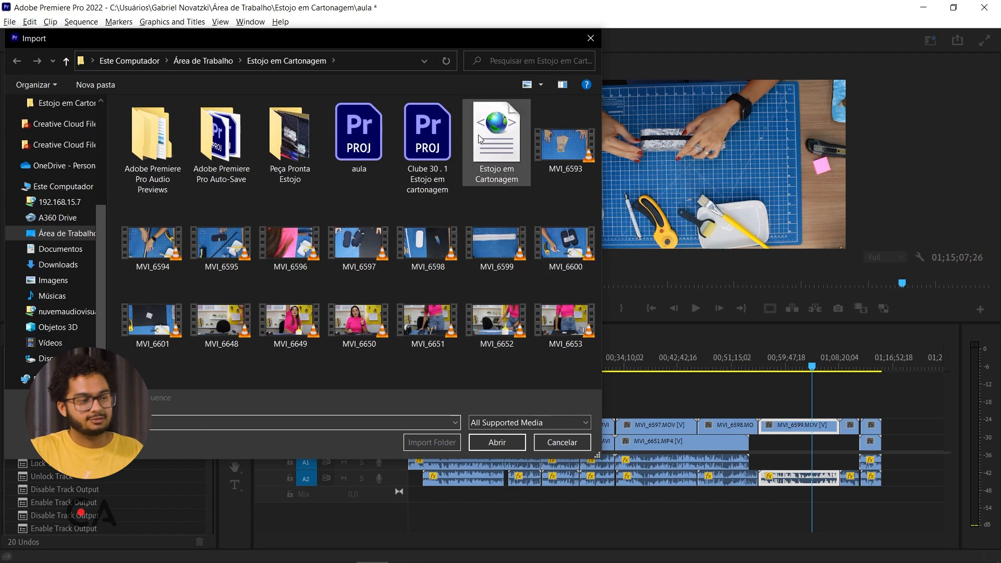
click(591, 39)
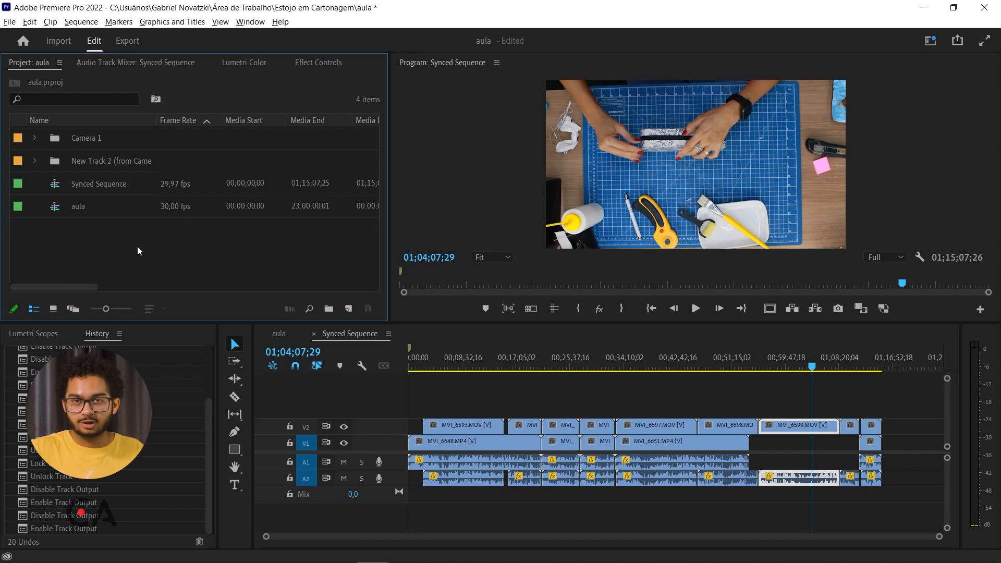
Step: Group all project items into a new bin named AULA SINCRONIZADA and collapse it
drag(104, 252, 67, 98)
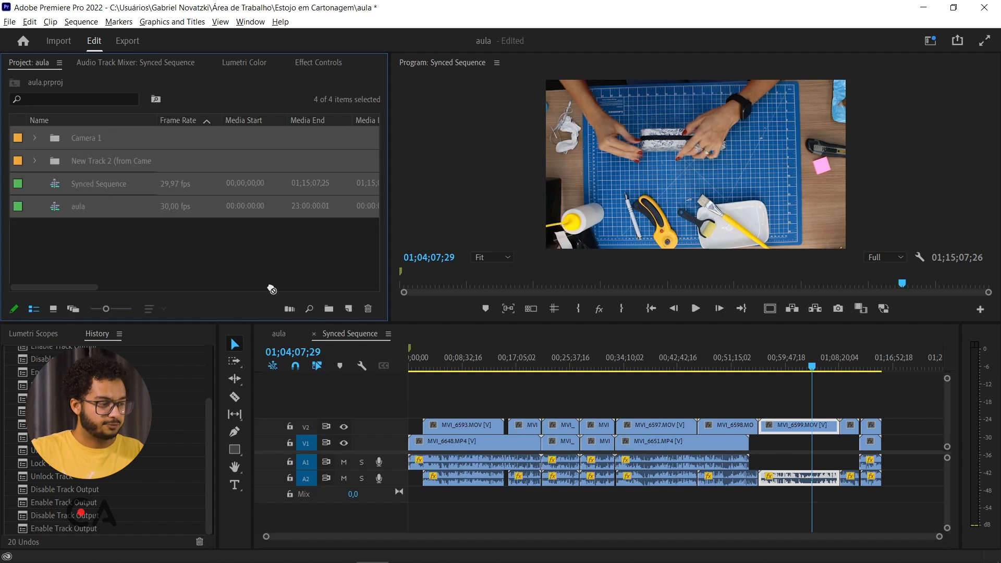
mouse_move(333, 311)
mouse_down()
mouse_move(132, 183)
mouse_move(66, 127)
mouse_move(340, 300)
mouse_move(328, 308)
mouse_up()
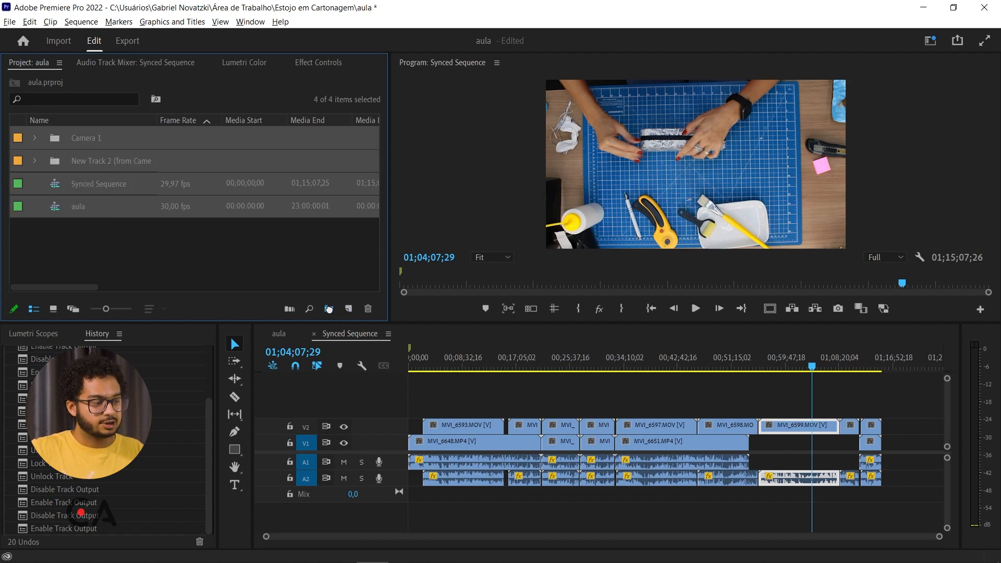
drag(329, 311, 329, 311)
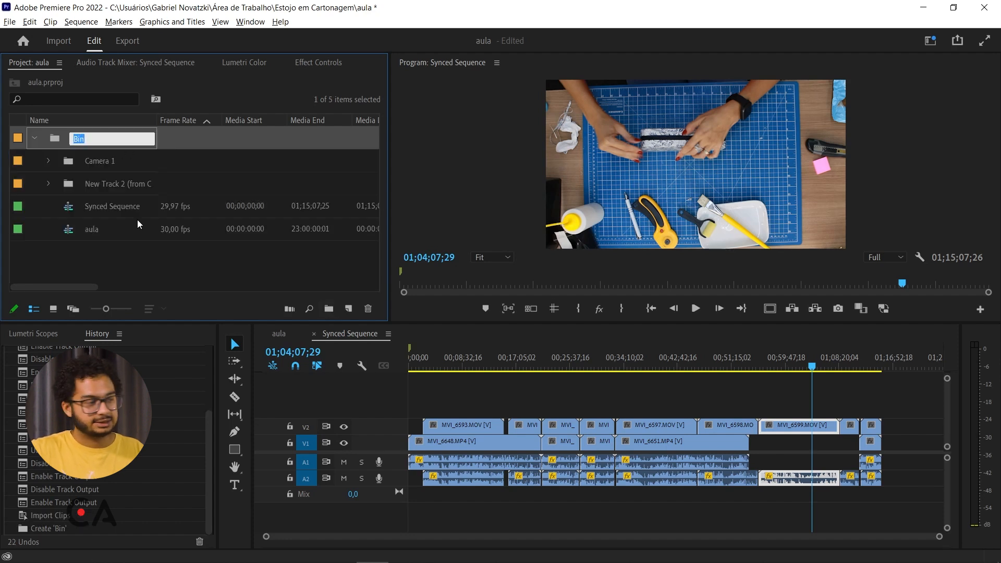
text(AULA SINCRI)
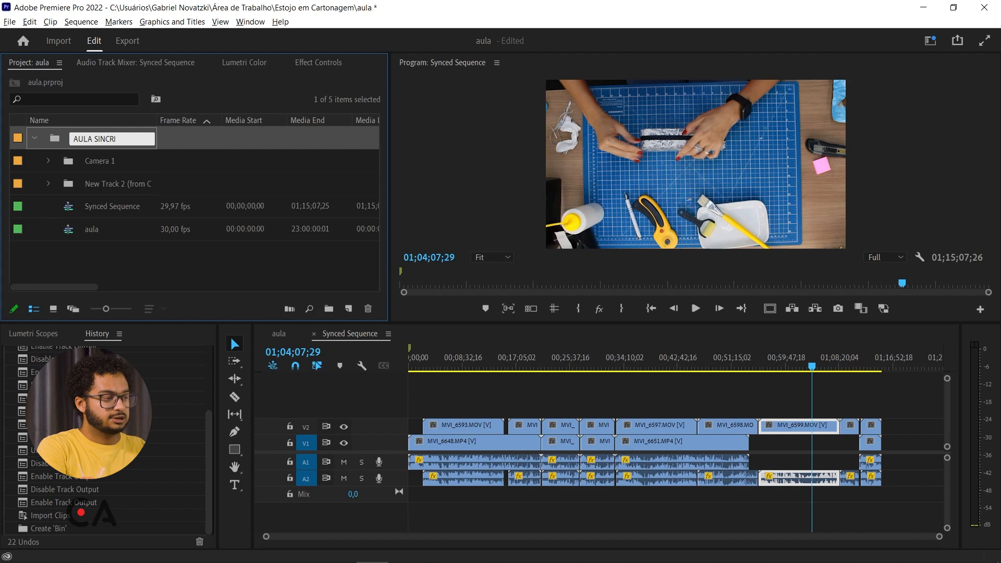
text(NIZADA)
key(Tab)
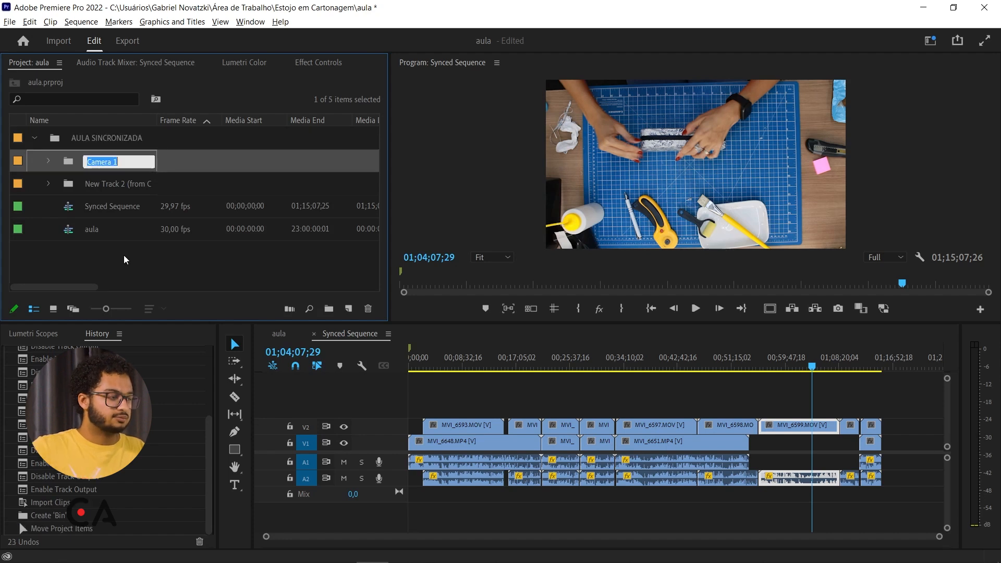
click(33, 139)
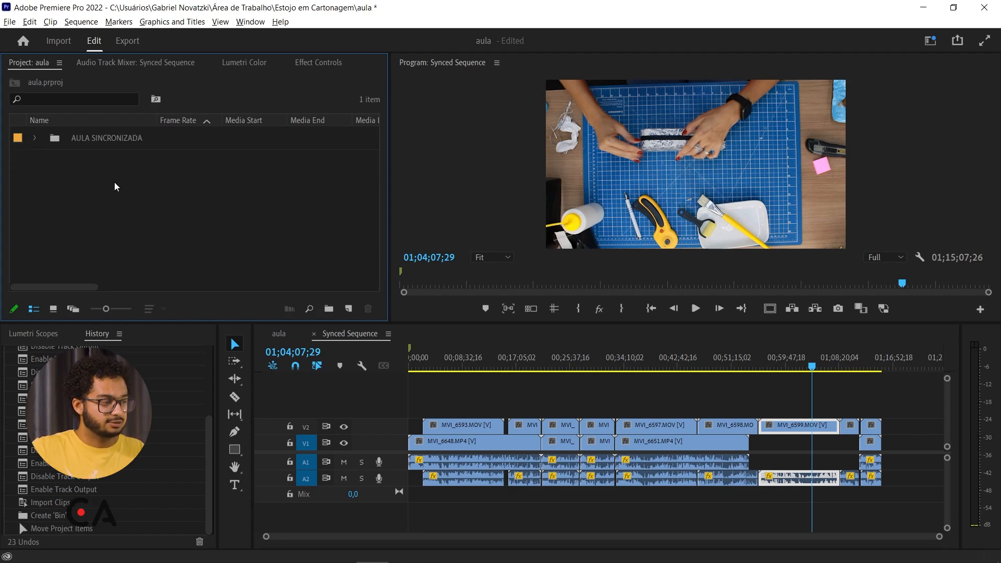
click(329, 309)
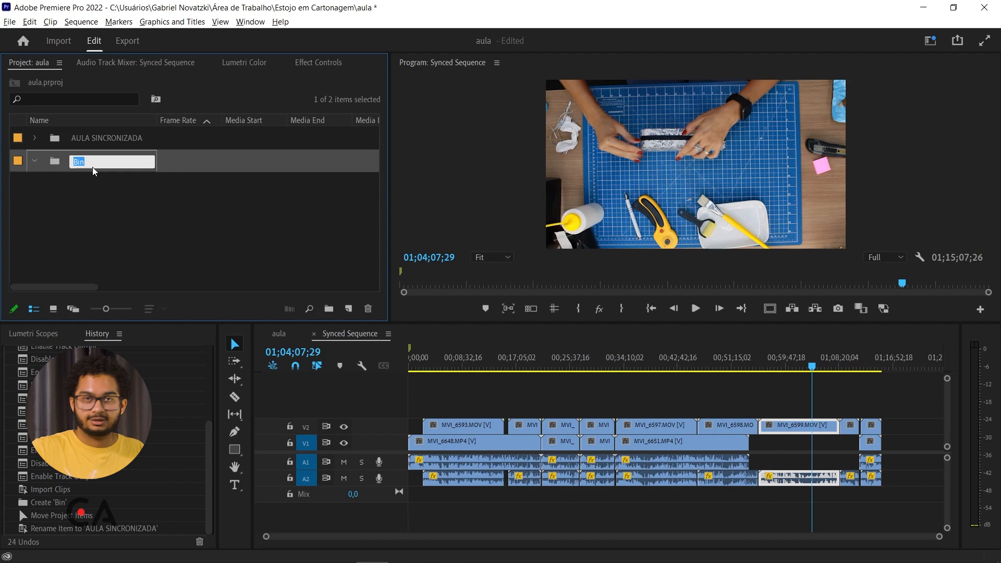
drag(18, 183, 64, 145)
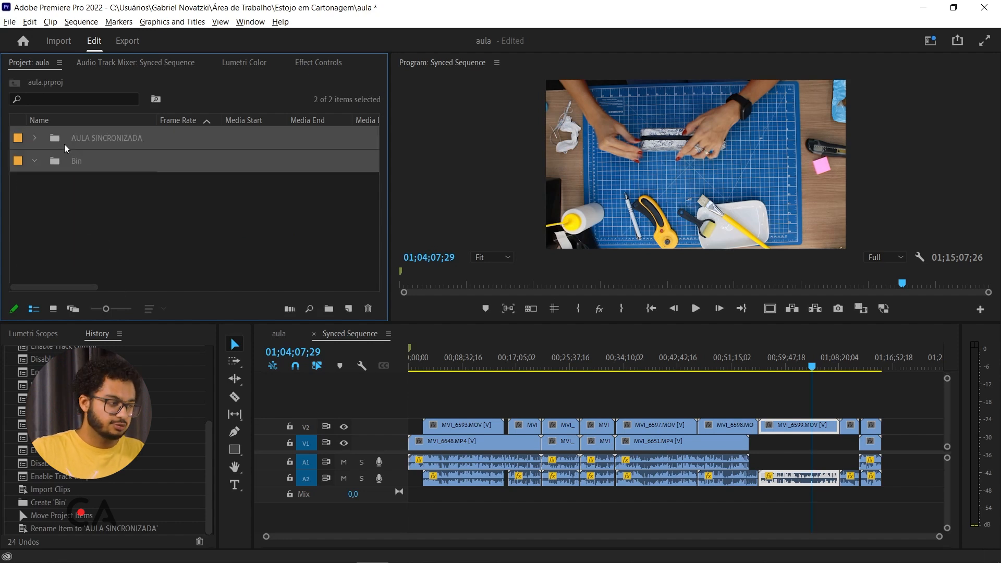
key(ctrl+z)
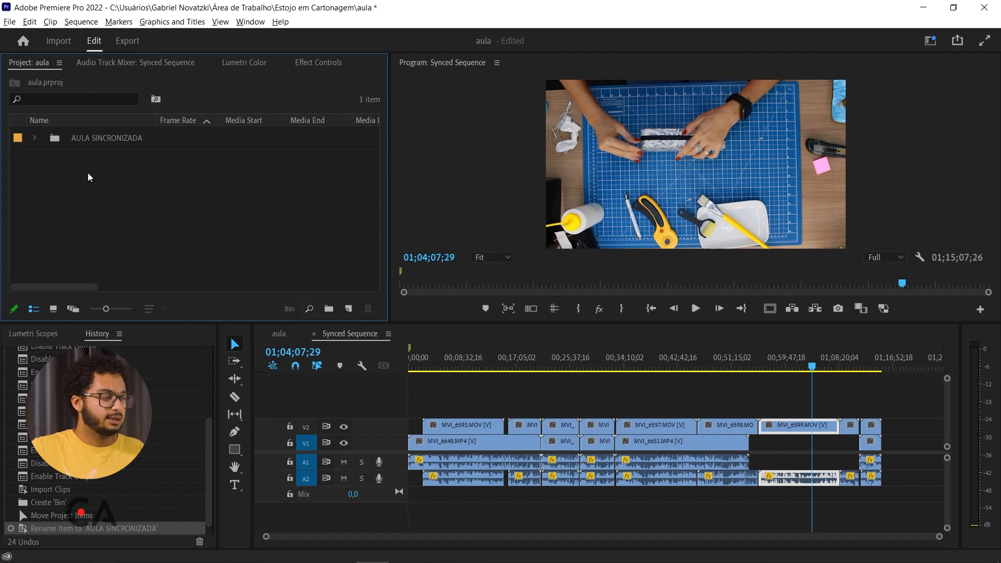
double_click(90, 191)
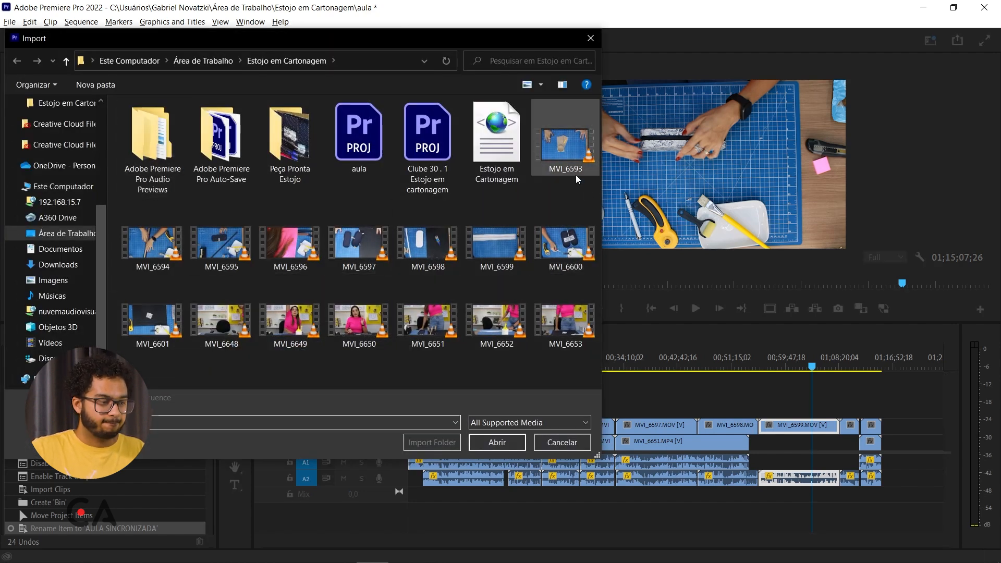
key(Escape)
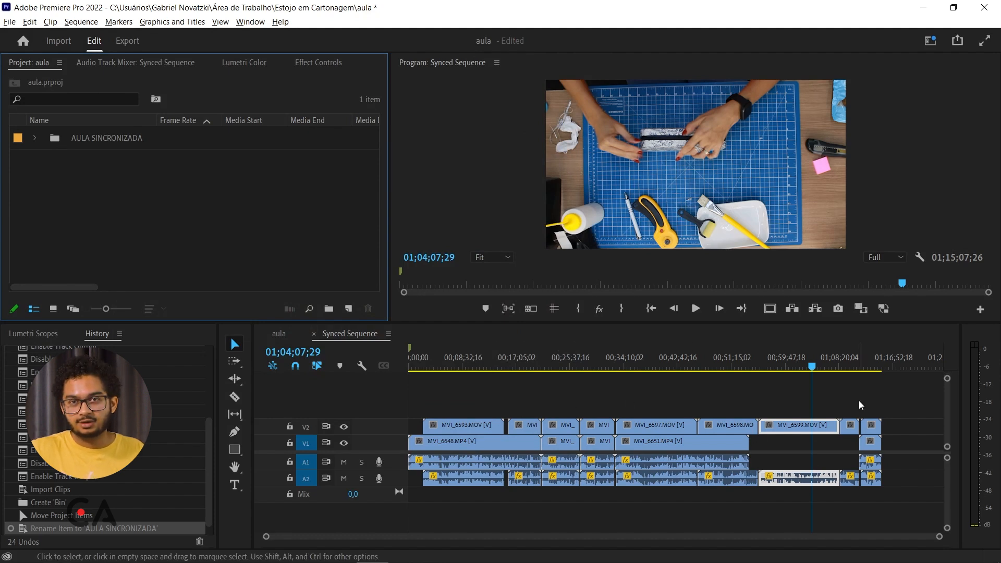
Step: Copy the opening group of clips in the Synced Sequence, from MVI_6648.MP4 and MVI_6593.MOV through the following V2 clip, with their audio
drag(445, 396, 529, 484)
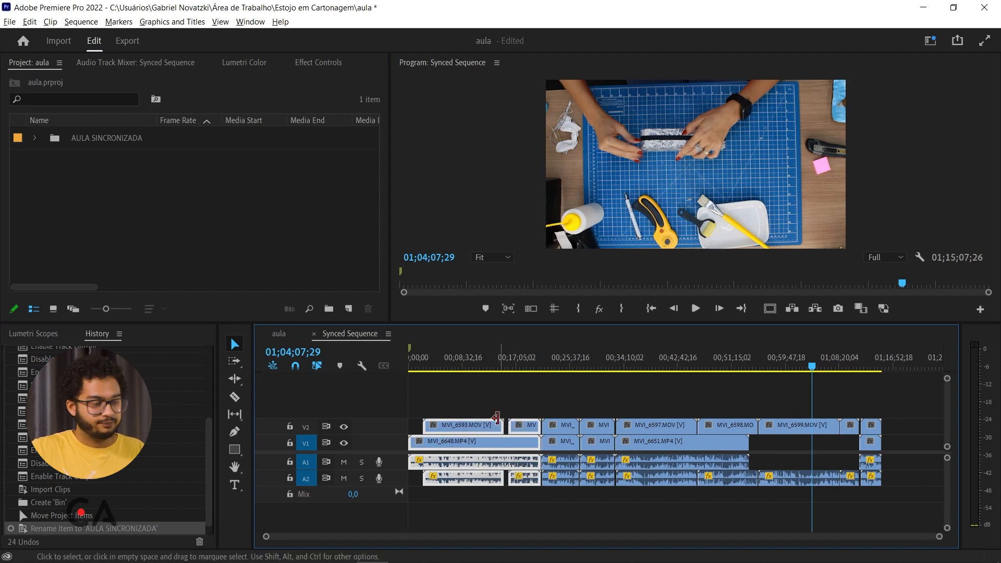
right_click(483, 446)
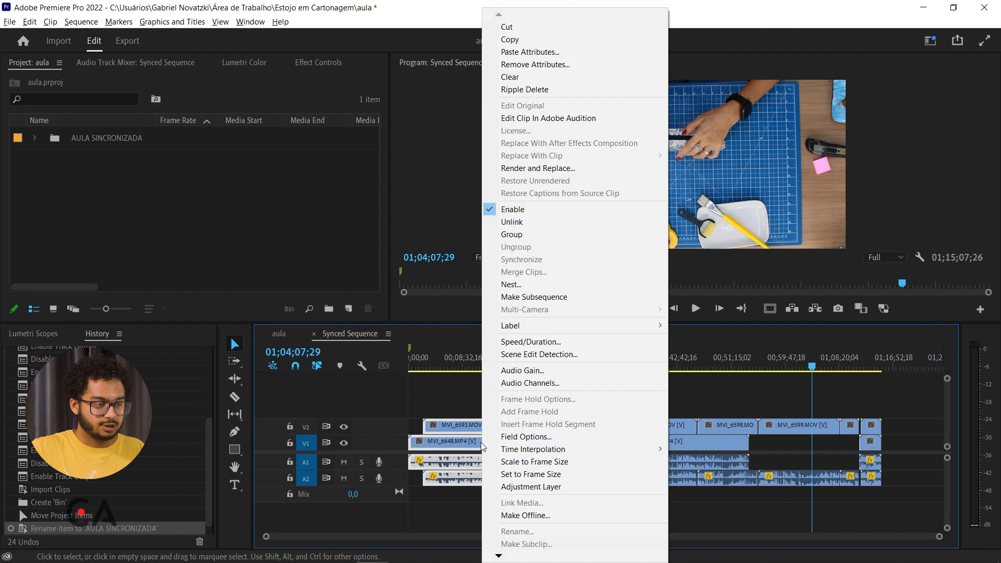
click(538, 42)
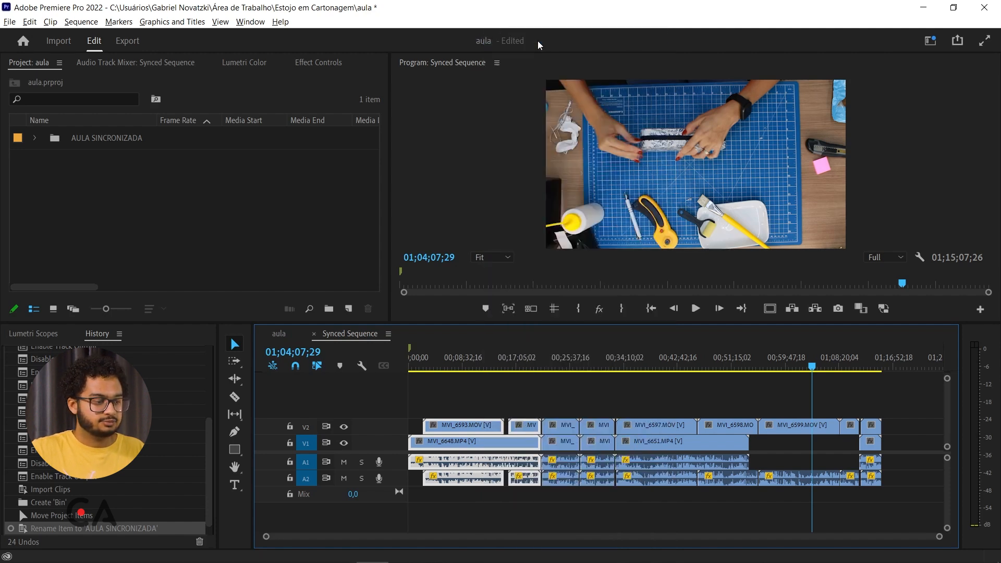
Step: Create a 1920 × 1080 sequence at 29,97 frames/second named AULA 2 - SINCRONIZAÇÃO
click(210, 192)
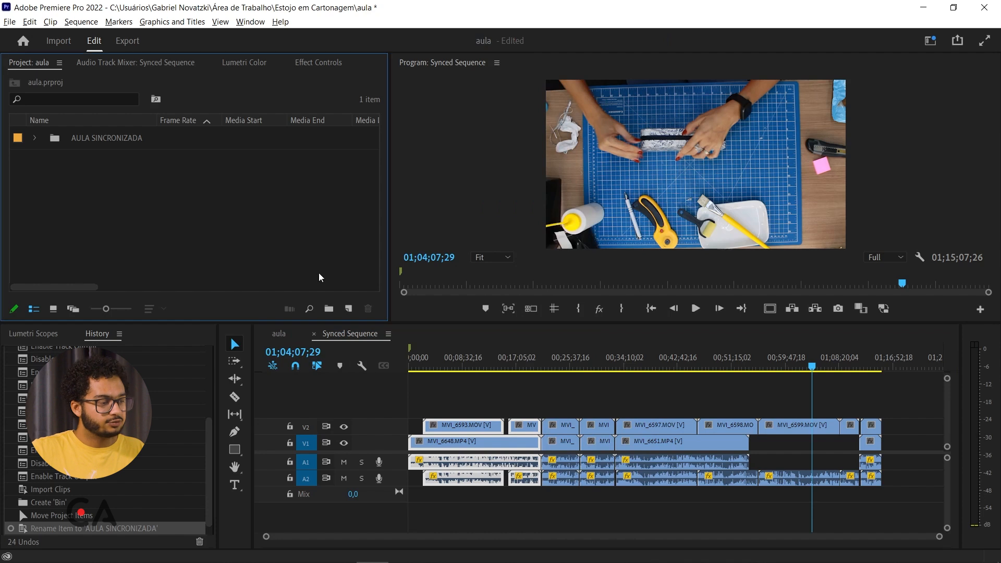
click(348, 309)
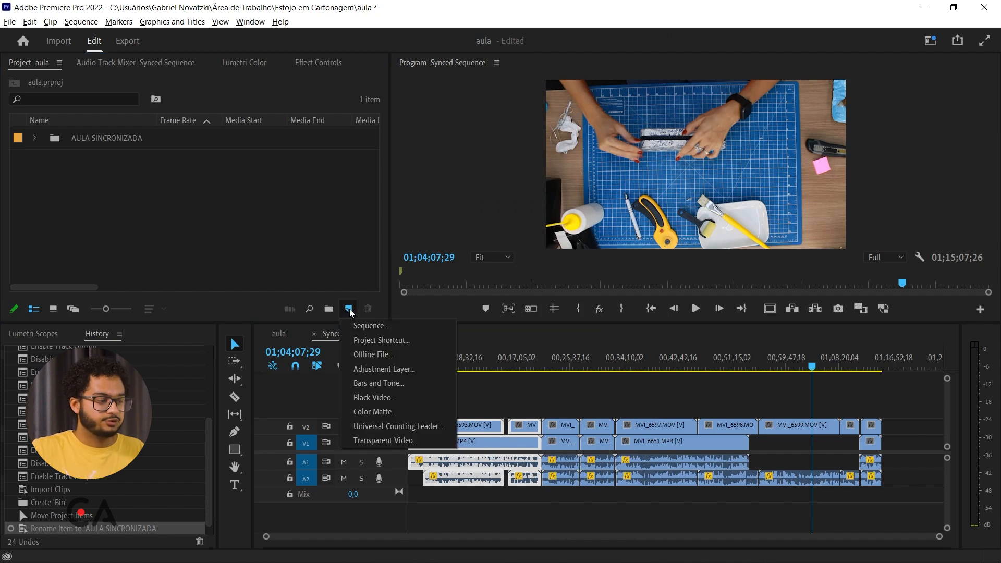
click(348, 310)
click(349, 311)
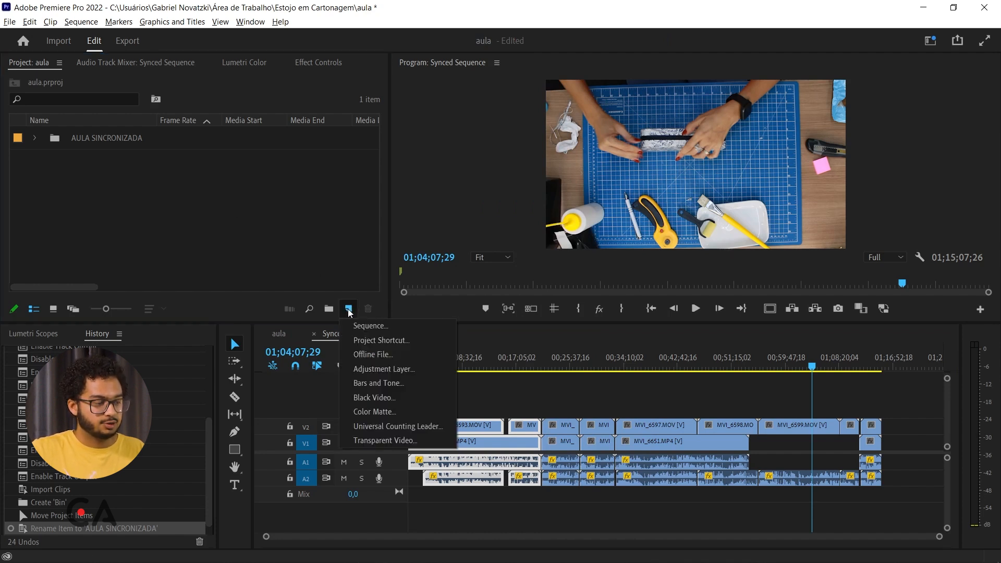
click(368, 327)
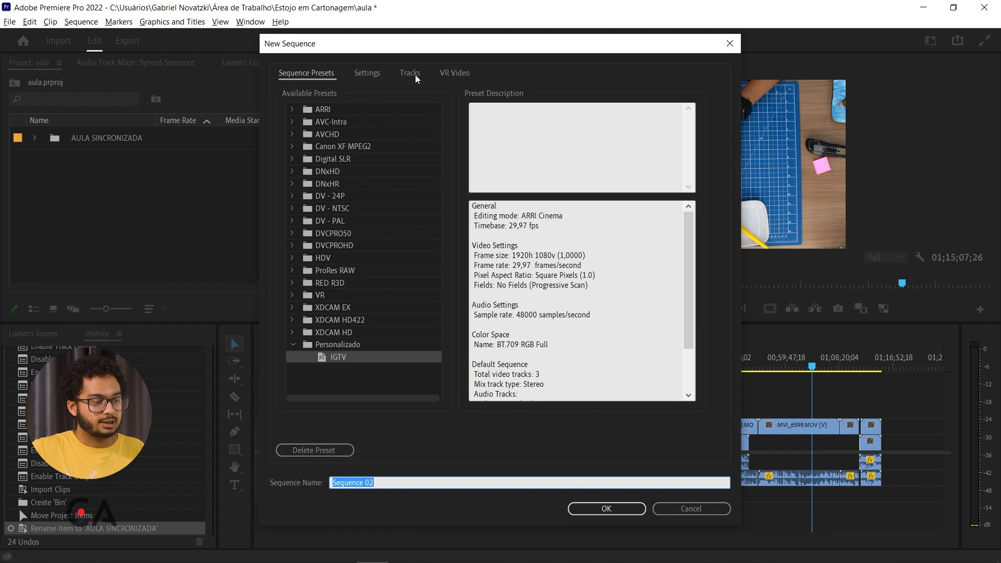
click(367, 74)
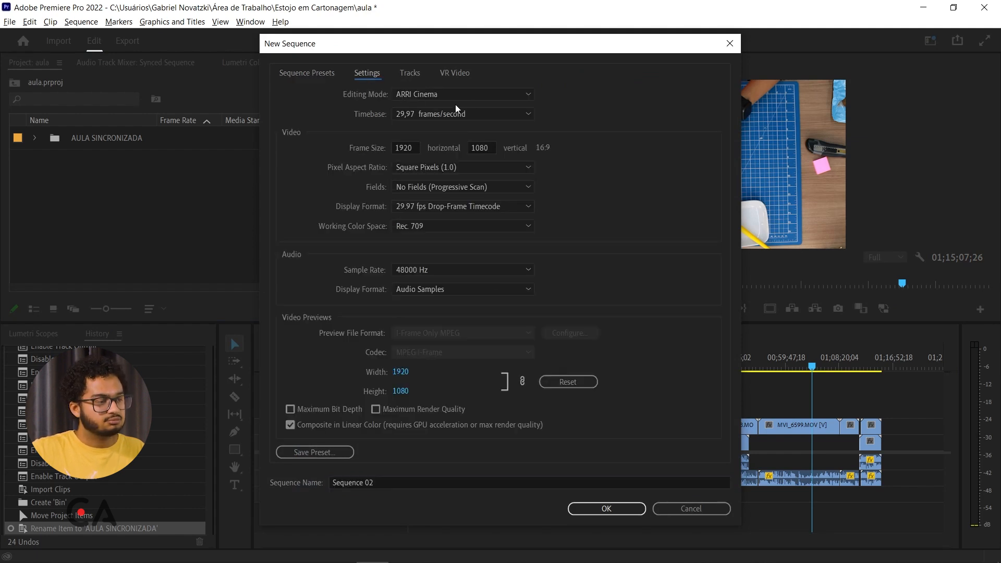
key(Tab)
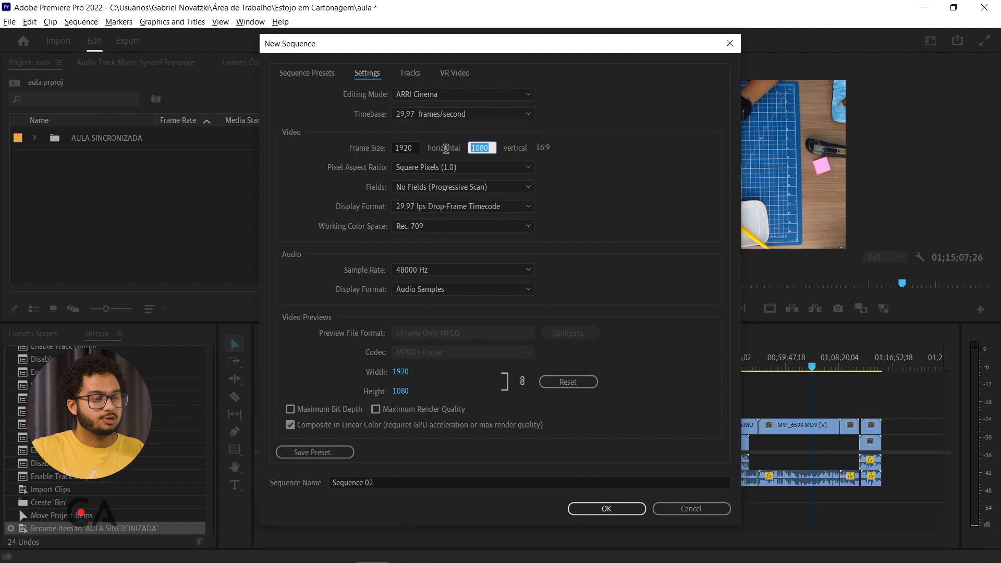
click(398, 483)
text(AUL)
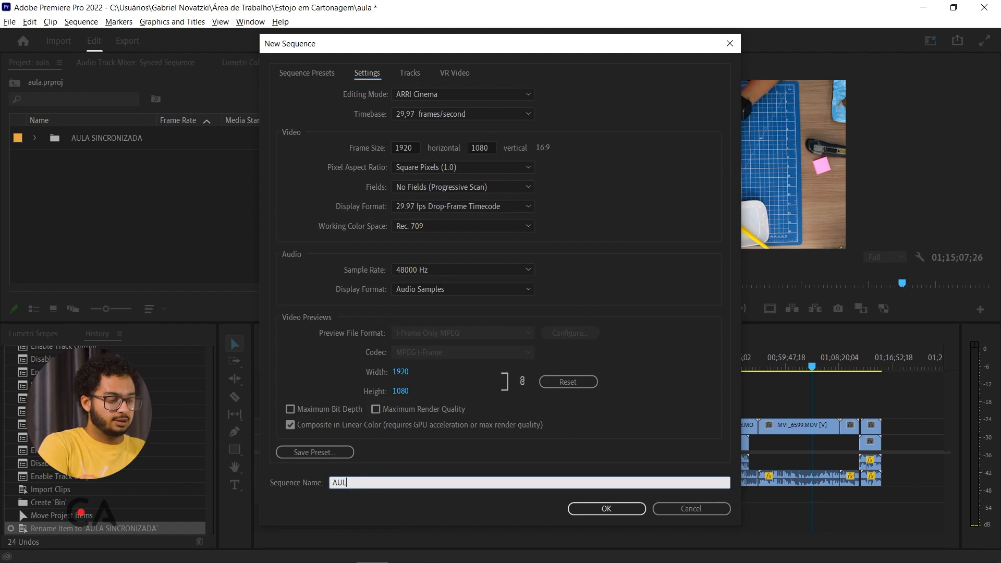
text(A 2 - )
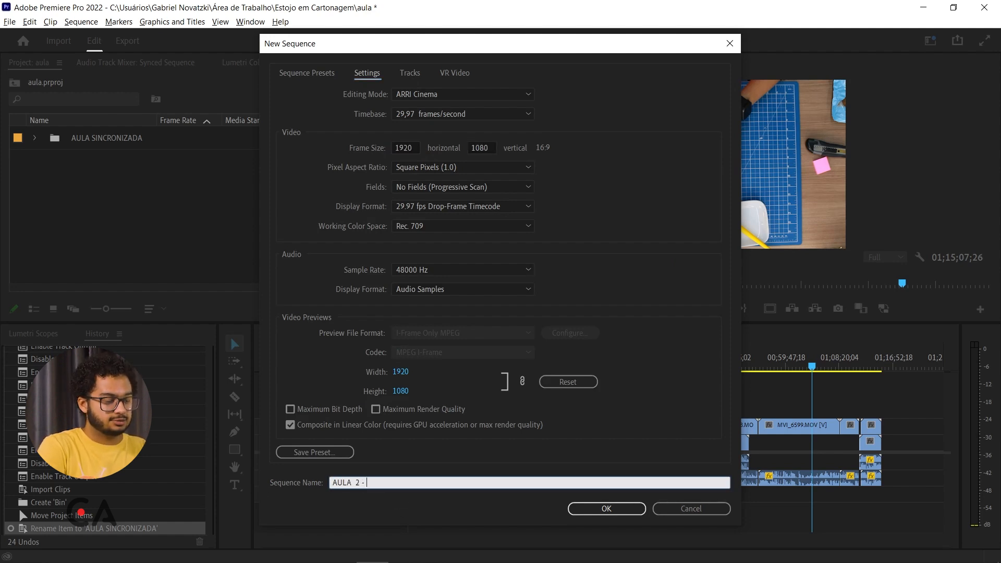
text(SINCRONIZAÇÃO)
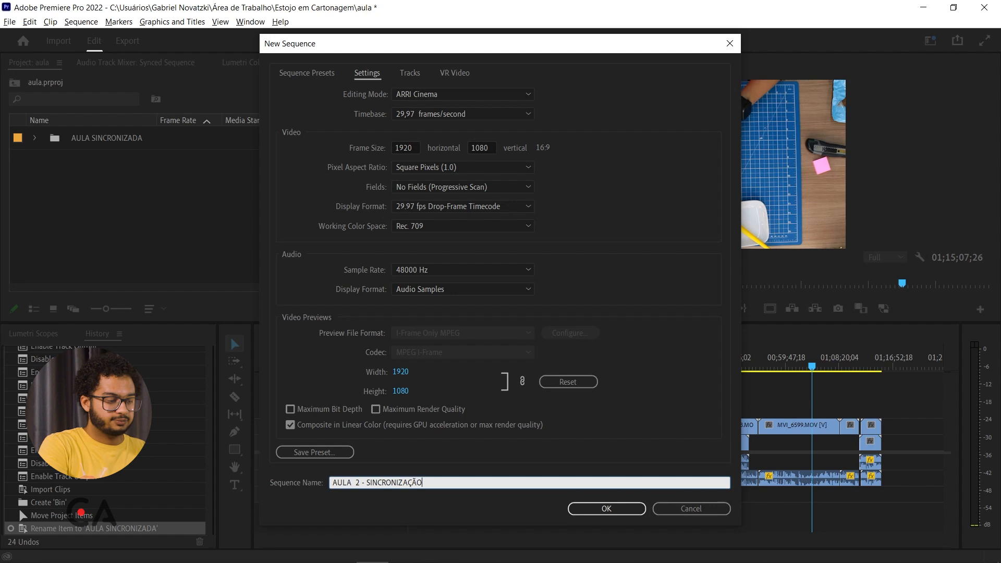
key(Return)
Step: Paste the copied clips into the AULA 2 - SINCRONIZAÇÃO timeline and make the timeline area taller
click(117, 215)
click(518, 395)
key(ctrl+v)
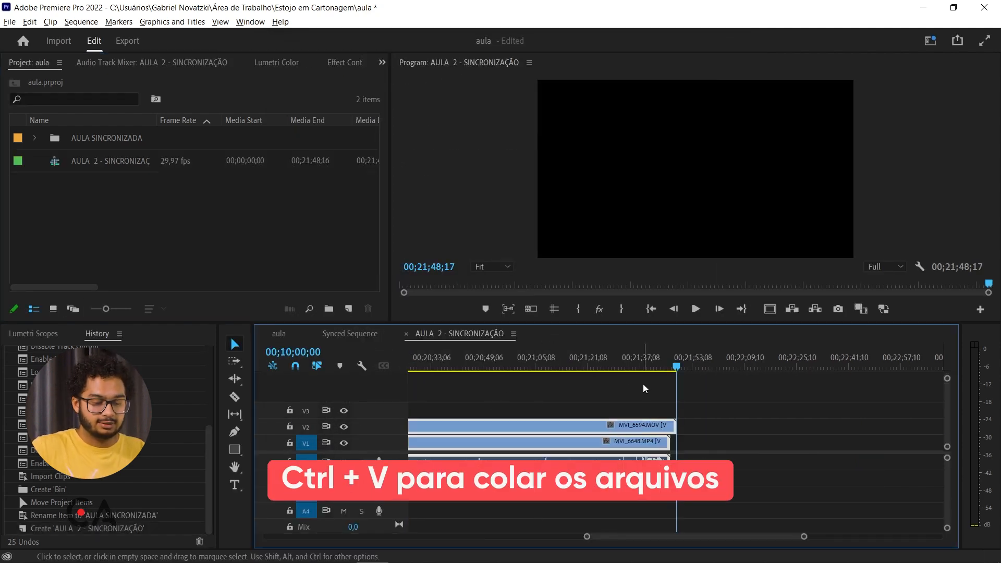
key(Up)
key(Up)
key(Up)
key(minus)
key(minus)
key(minus)
key(minus)
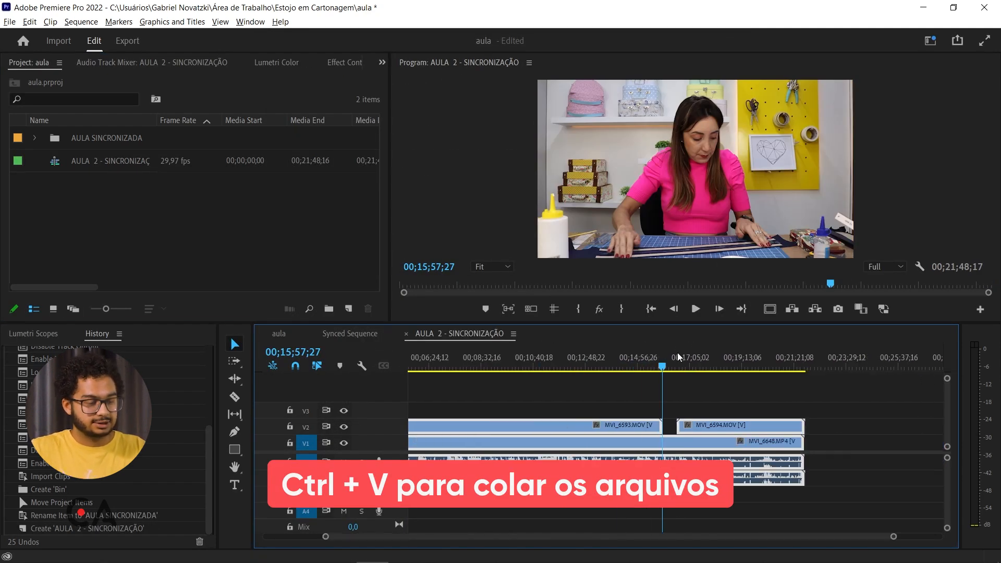
drag(601, 323, 600, 282)
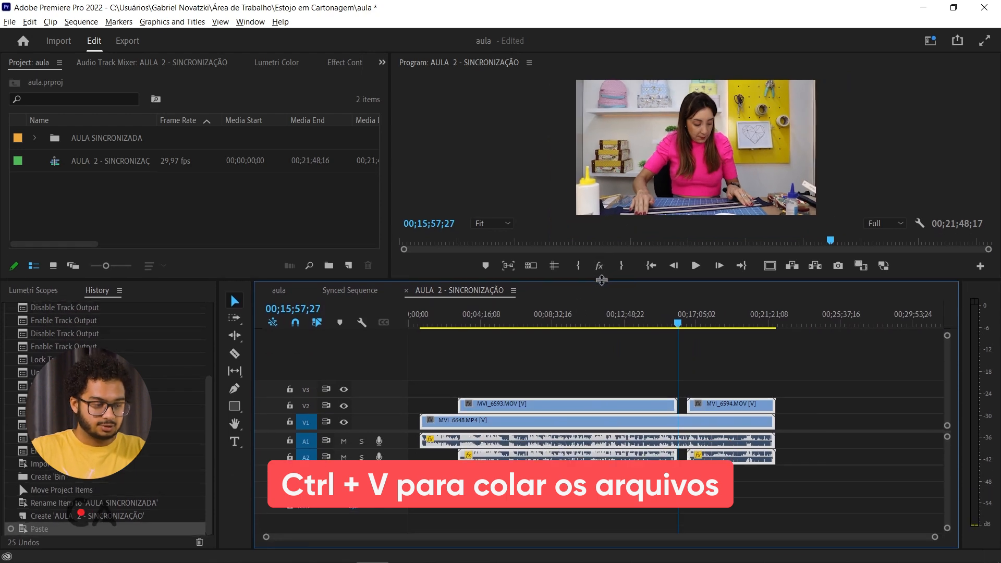
Step: Try moving MVI_6593.MOV and MVI_6594.MOV down to V1 after MVI_6648.MP4, and undo the move
drag(556, 360, 725, 408)
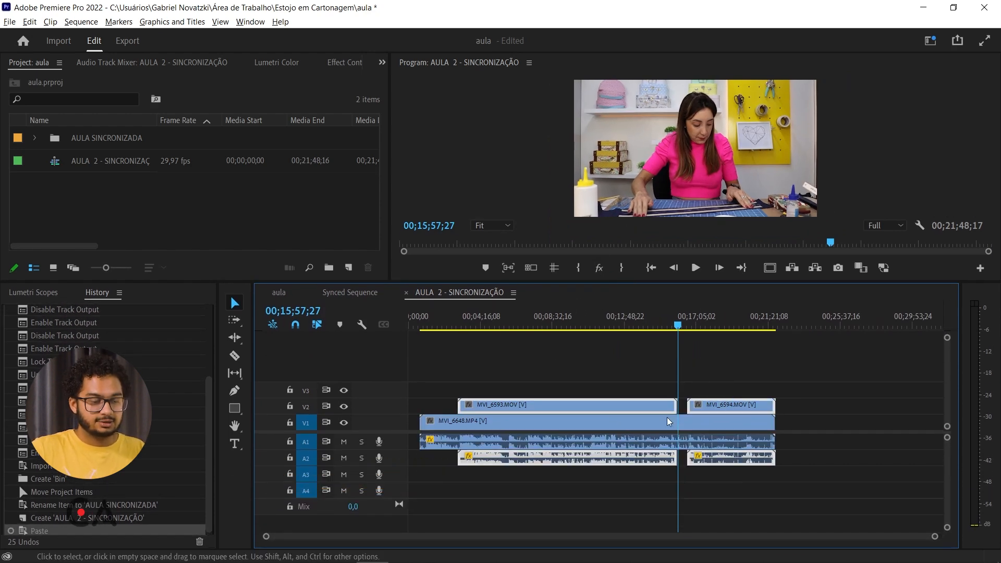
drag(479, 405, 829, 421)
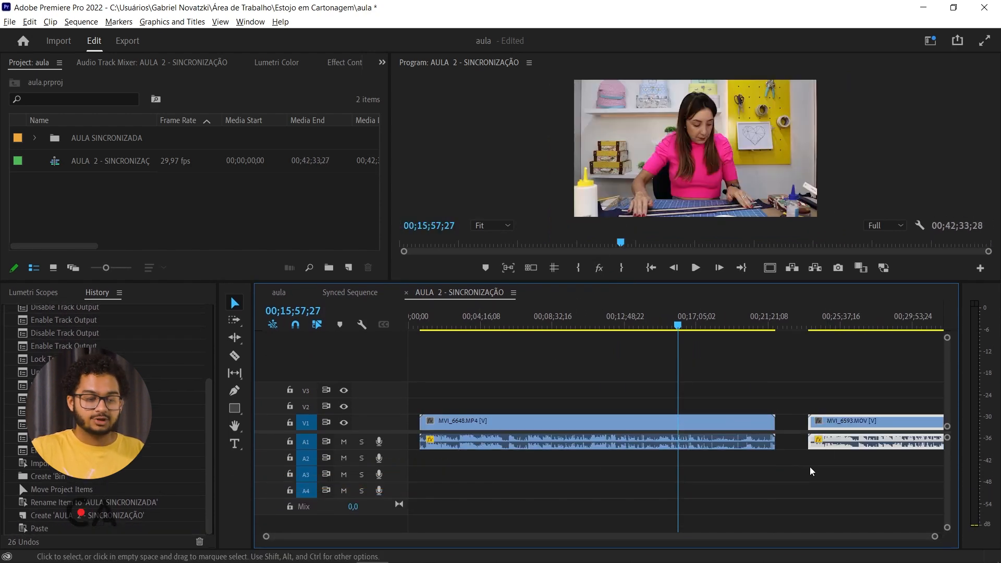
key(minus)
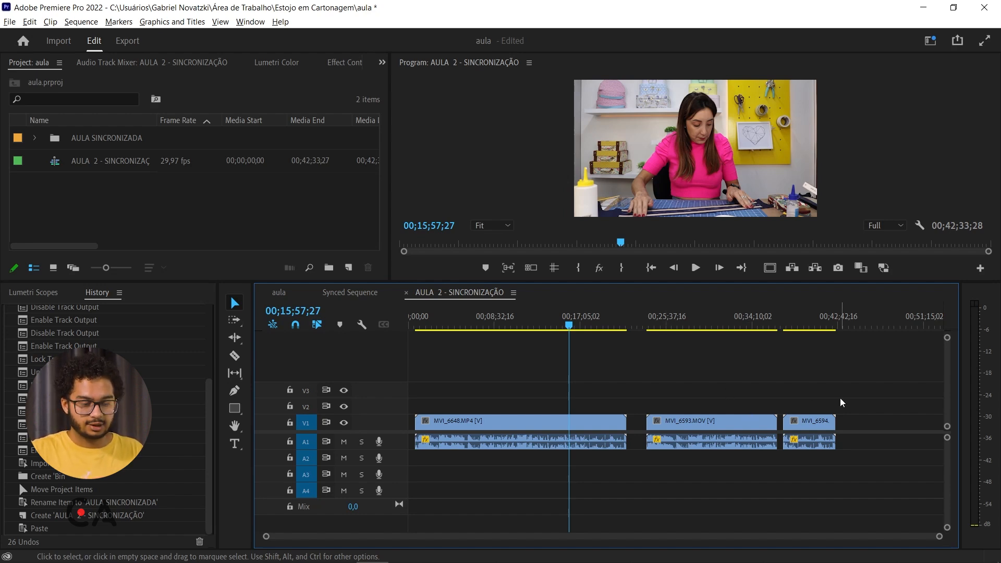
right_click(582, 427)
click(529, 395)
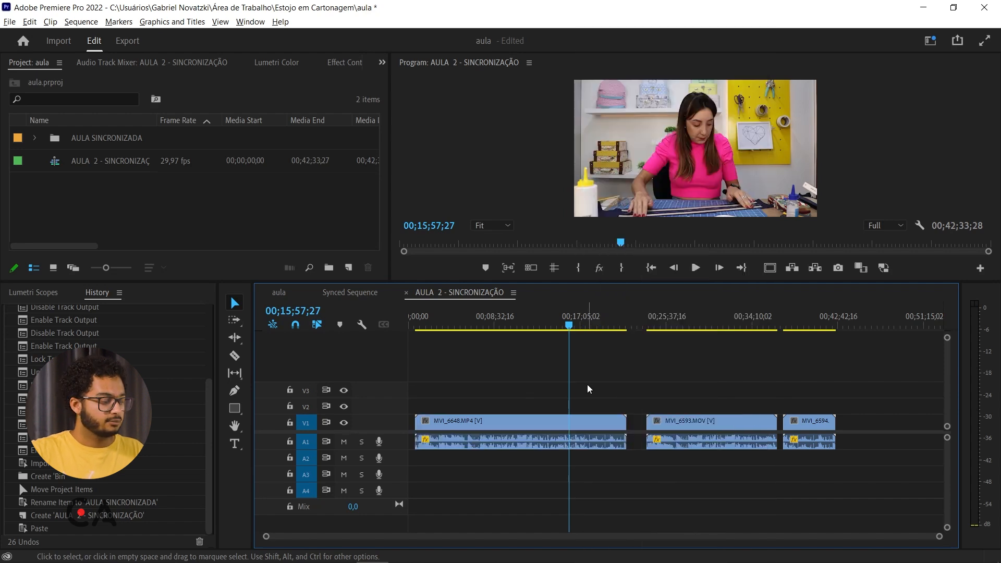
click(526, 319)
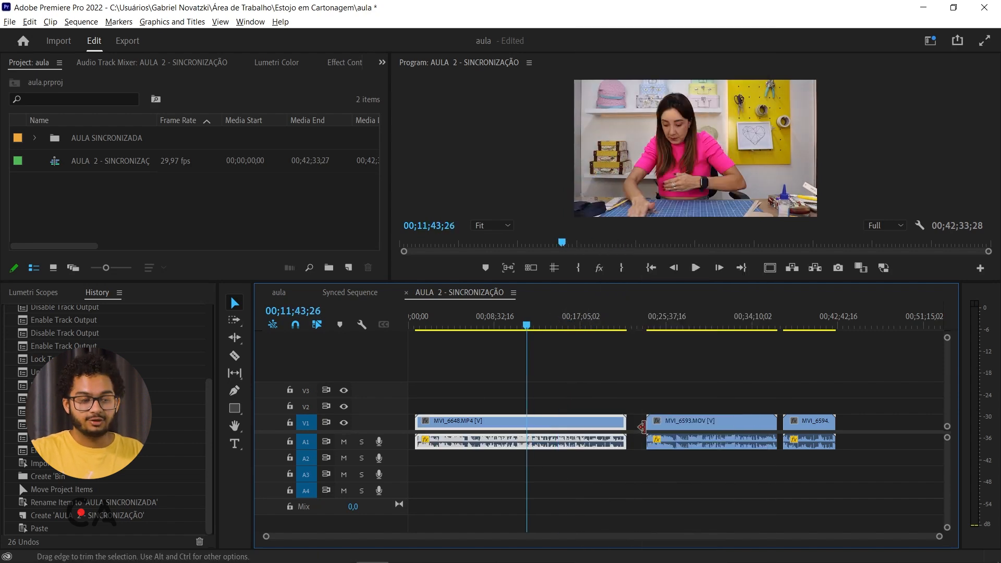
key(ctrl+z)
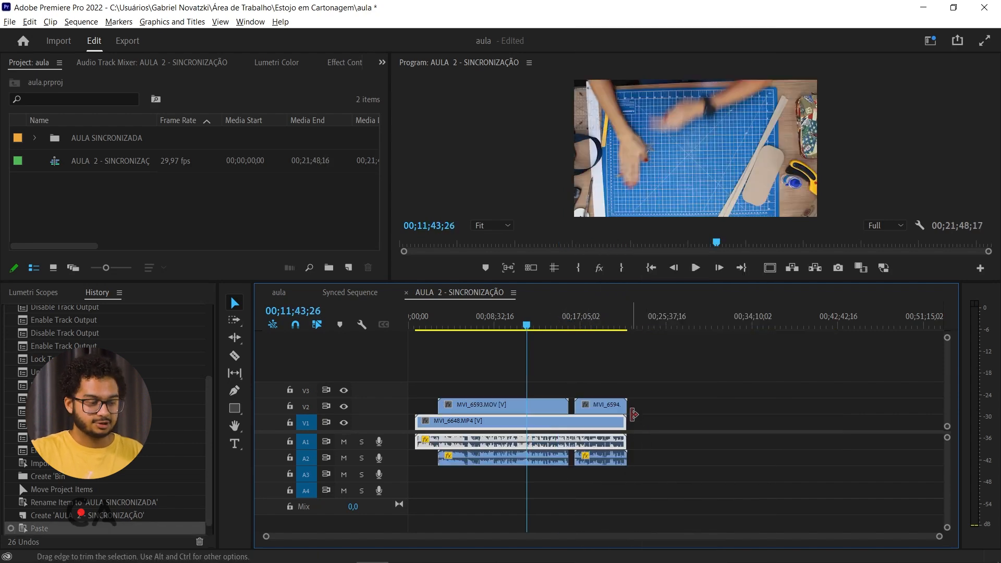
Step: Place MVI_6593.MOV and MVI_6594.MOV with their audio on V1 and A1 after MVI_6648.MP4, spaced apart from each other
click(633, 386)
drag(522, 381, 597, 415)
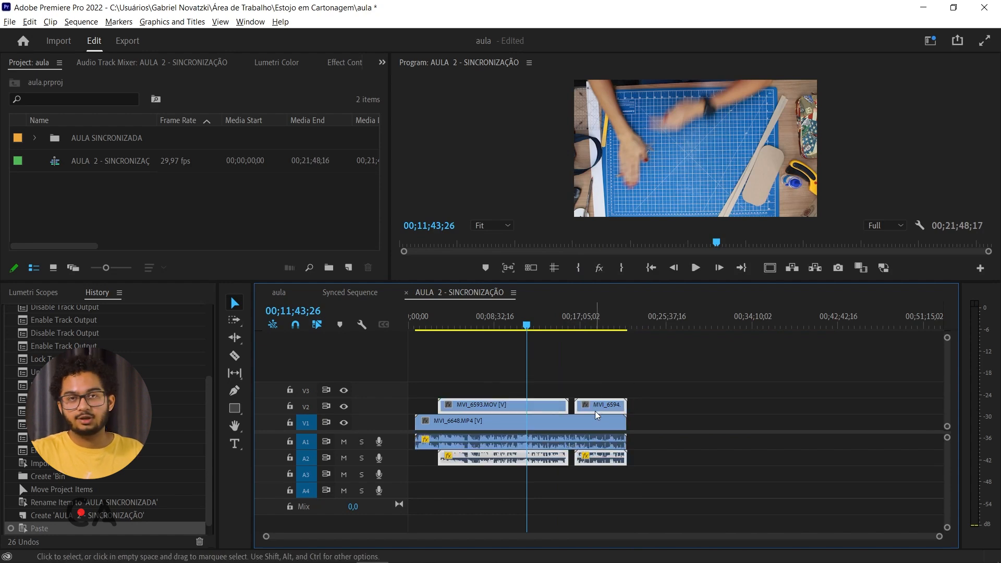
drag(476, 405, 691, 422)
drag(711, 455, 713, 440)
click(800, 459)
drag(814, 420, 853, 422)
click(805, 396)
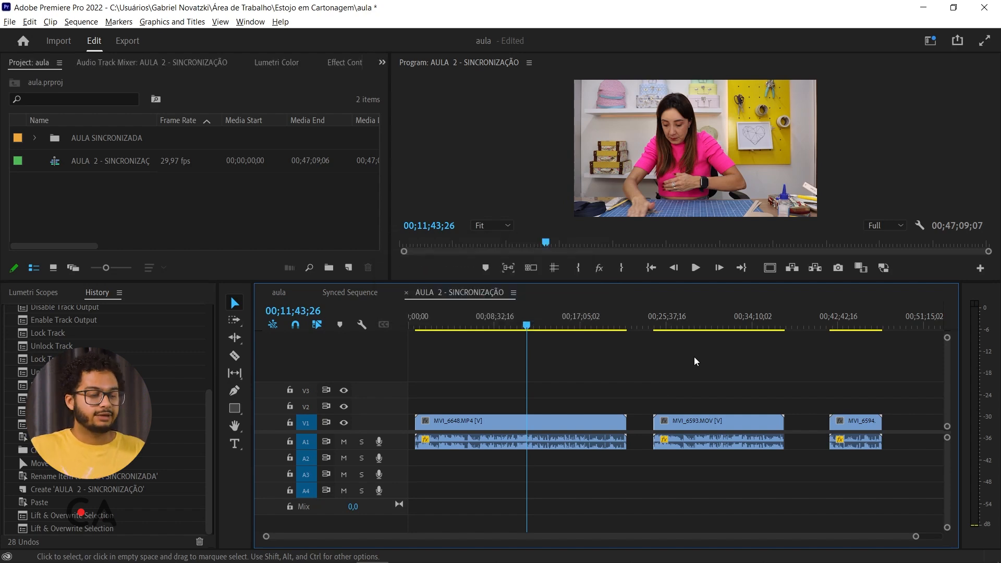
Step: Move MVI_6593.MOV and MVI_6594.MOV up to V2 with their audio on A2, bringing MVI_6594.MOV closer to MVI_6593.MOV
drag(697, 446, 697, 460)
drag(703, 425, 708, 409)
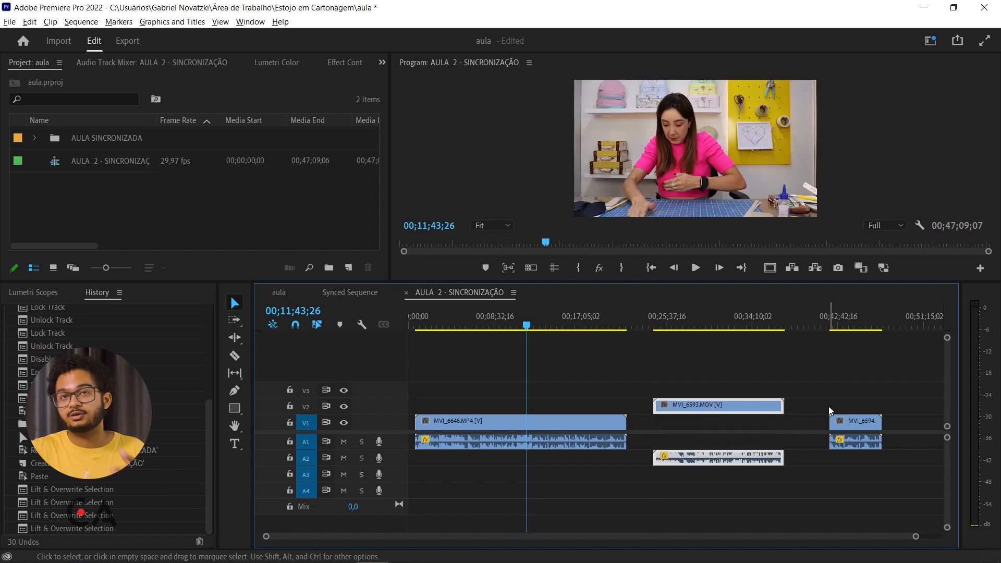
drag(863, 426, 855, 410)
drag(847, 445, 820, 399)
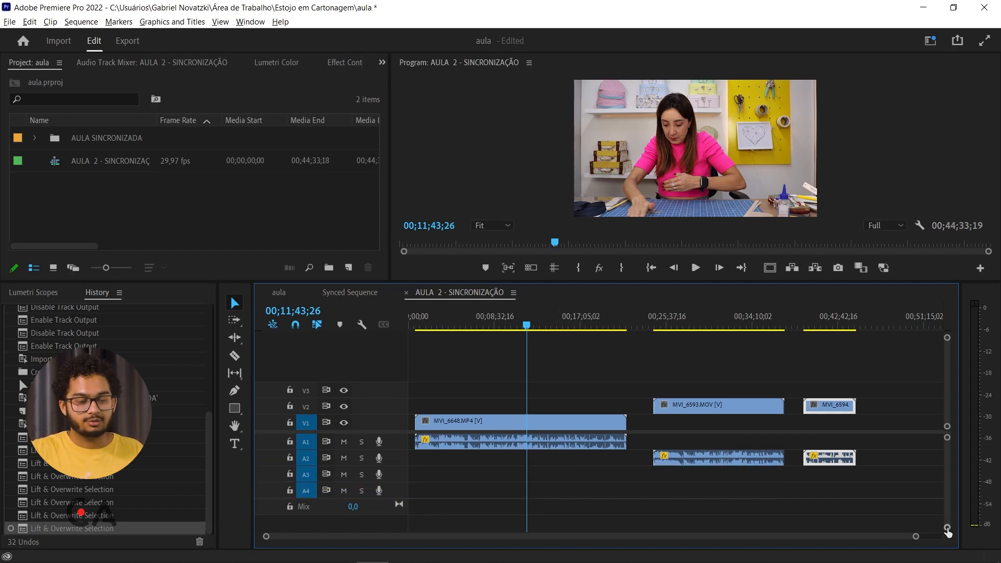
Step: Increase the audio track height to show the waveforms, and preview the footage in MVI_6593.MOV and MVI_6648.MP4
drag(949, 532, 947, 518)
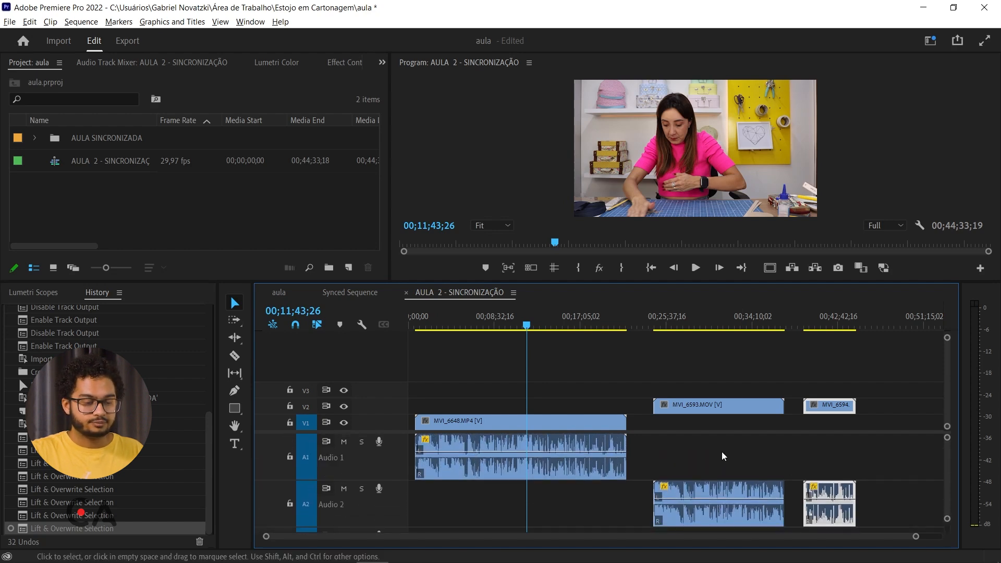
drag(701, 368, 861, 409)
drag(491, 324, 690, 360)
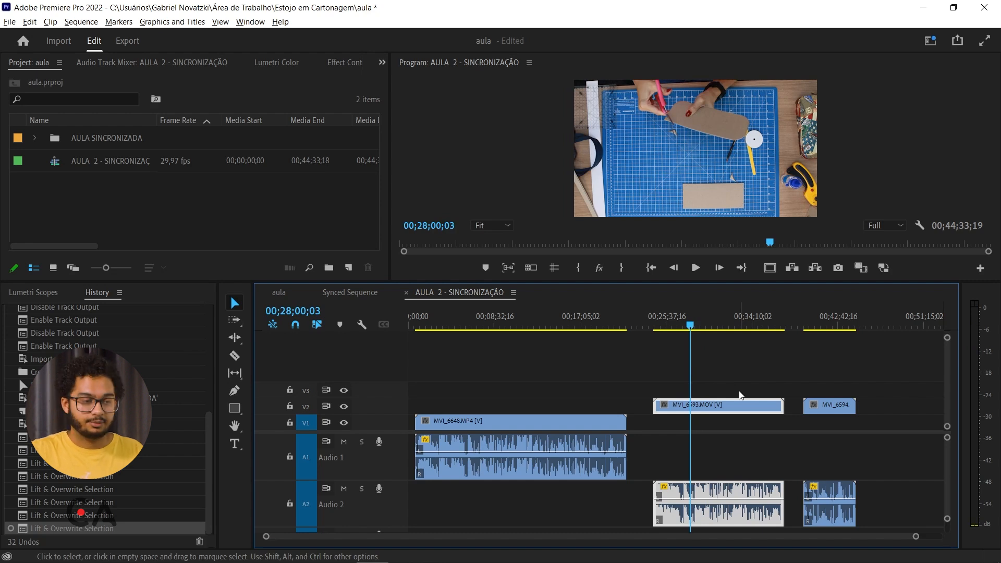
click(460, 322)
drag(461, 320, 447, 322)
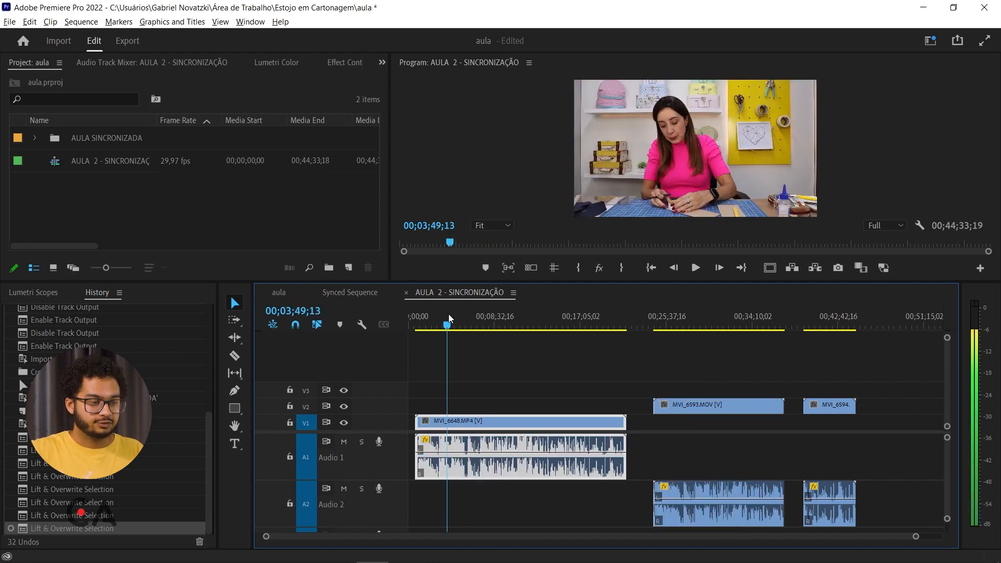
Step: Move MVI_6593.MOV and MVI_6594.MOV back over MVI_6648.MP4 so that MVI_6593.MOV starts together with it
drag(697, 374, 833, 406)
drag(746, 405, 509, 410)
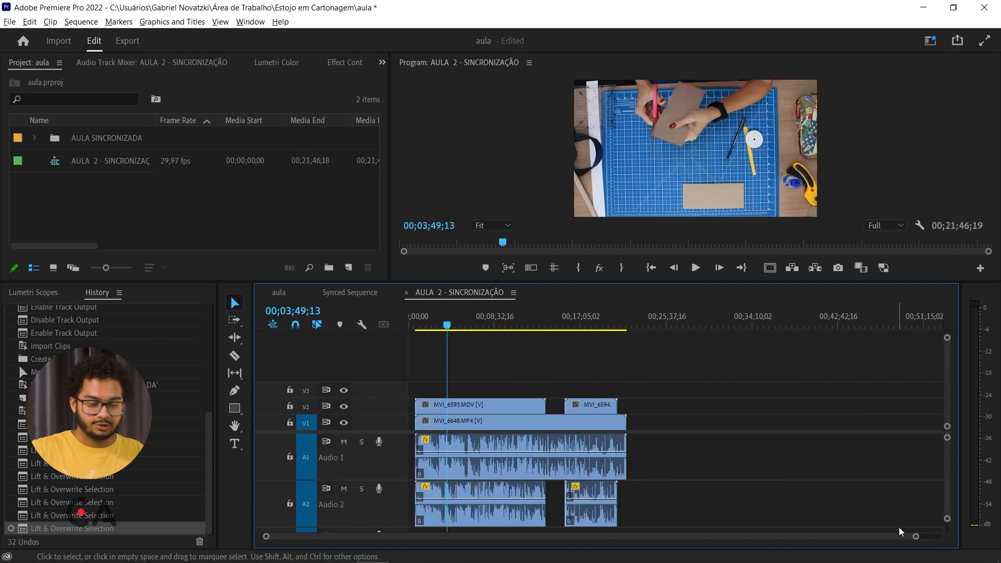
drag(917, 537, 753, 545)
drag(595, 540, 582, 540)
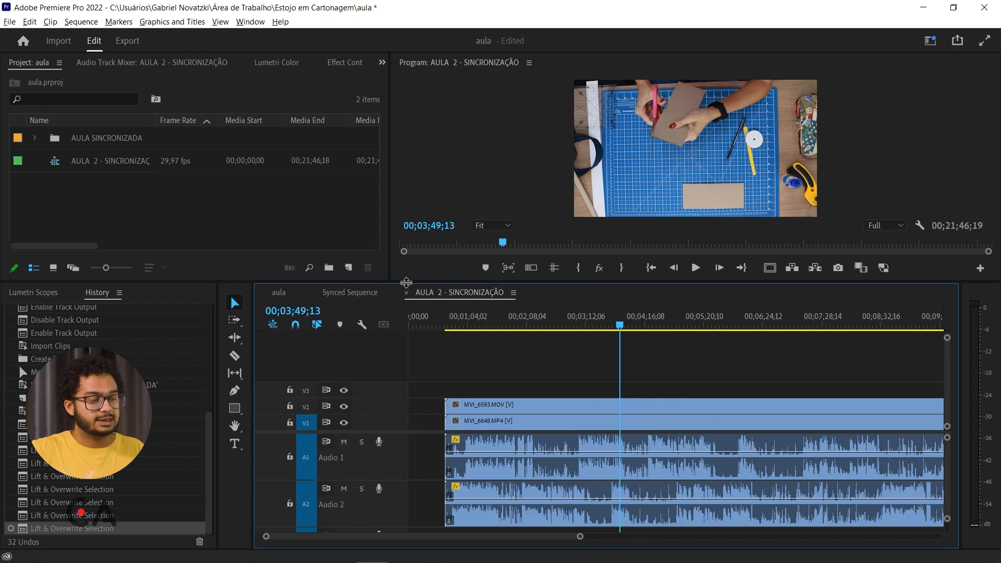
Step: Enlarge the timeline area over the neighbouring panels so it fills most of the workspace
drag(411, 283, 313, 78)
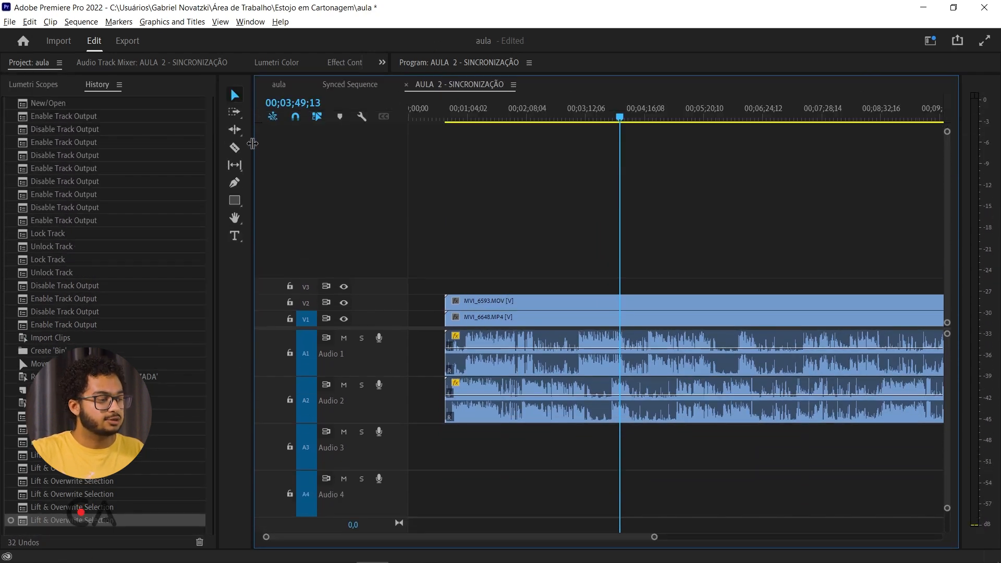
drag(253, 143, 69, 145)
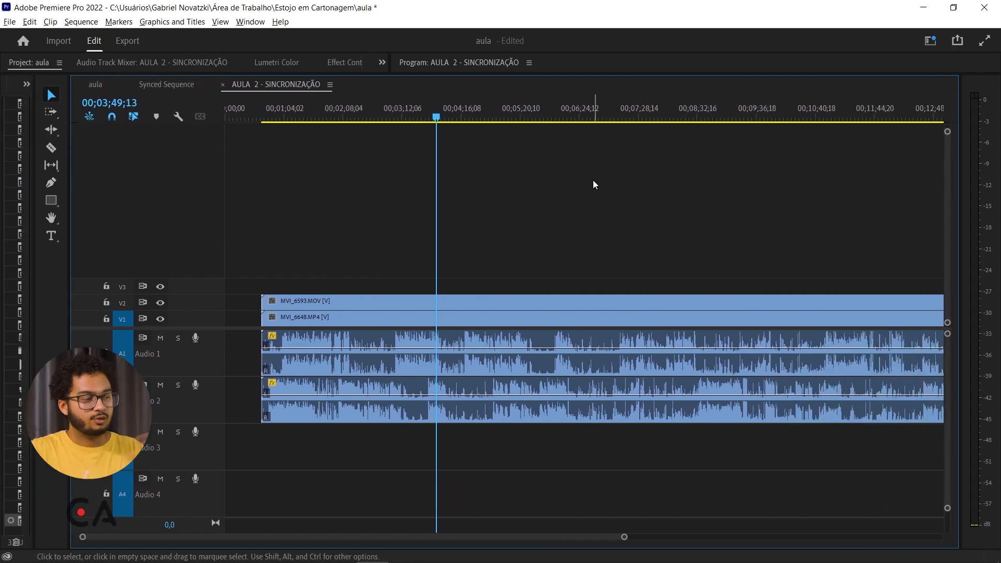
drag(626, 537, 753, 538)
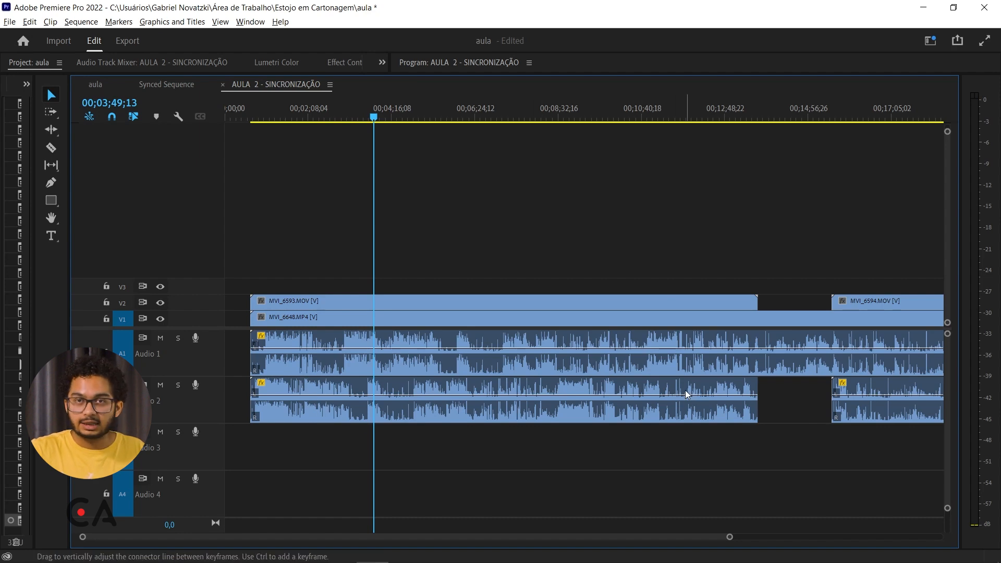
Step: Move MVI_6593.MOV and MVI_6594.MOV together later in time so MVI_6593.MOV's waveform roughly matches that of MVI_6648.MP4
drag(680, 257, 853, 306)
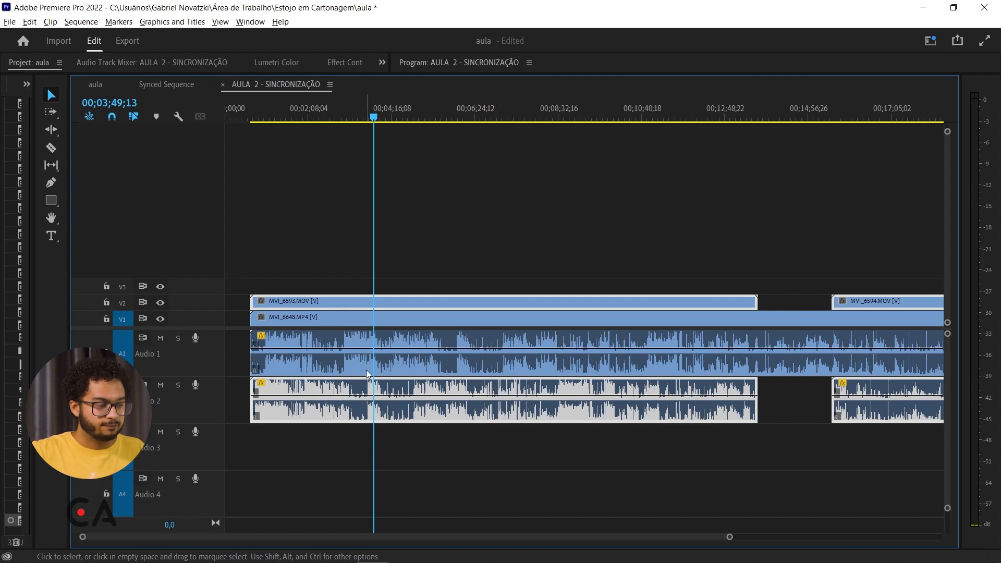
drag(374, 305, 464, 311)
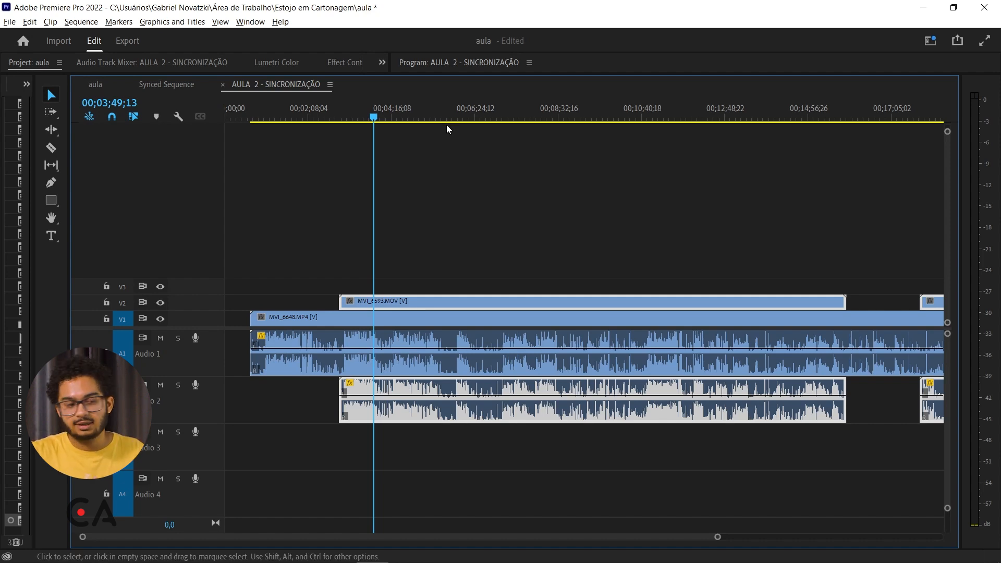
Step: Compare the waveforms around 00;05;56;27 and shift MVI_6593.MOV slightly later so its audio peaks sit closer to those of MVI_6648.MP4
click(458, 116)
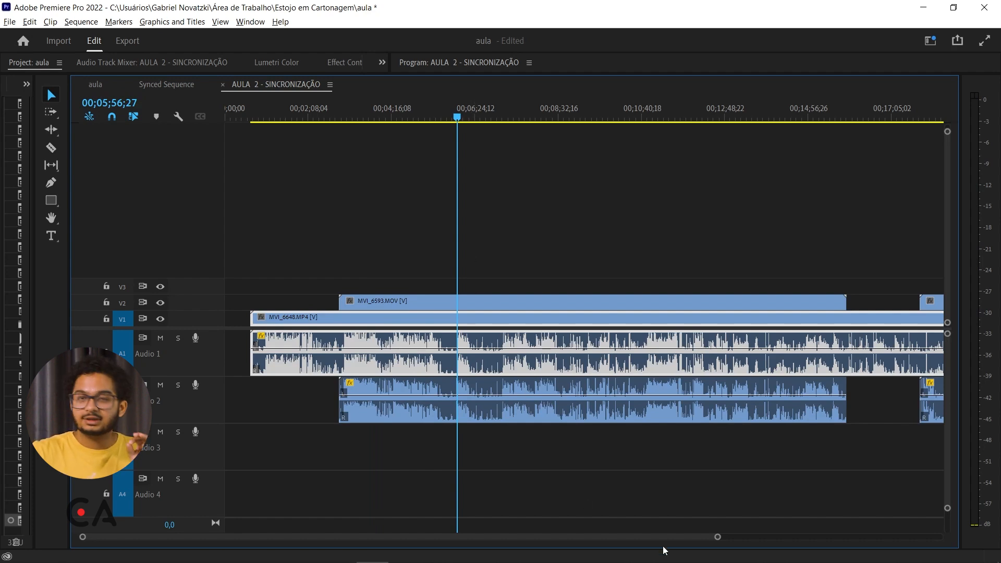
mouse_move(718, 537)
mouse_down()
mouse_move(623, 546)
mouse_move(408, 523)
mouse_up()
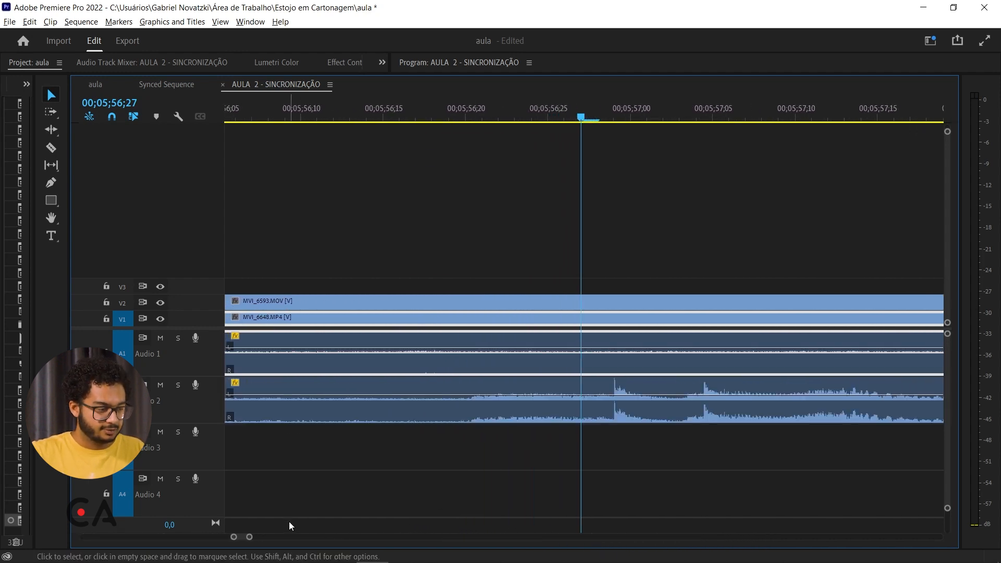
drag(249, 537, 323, 537)
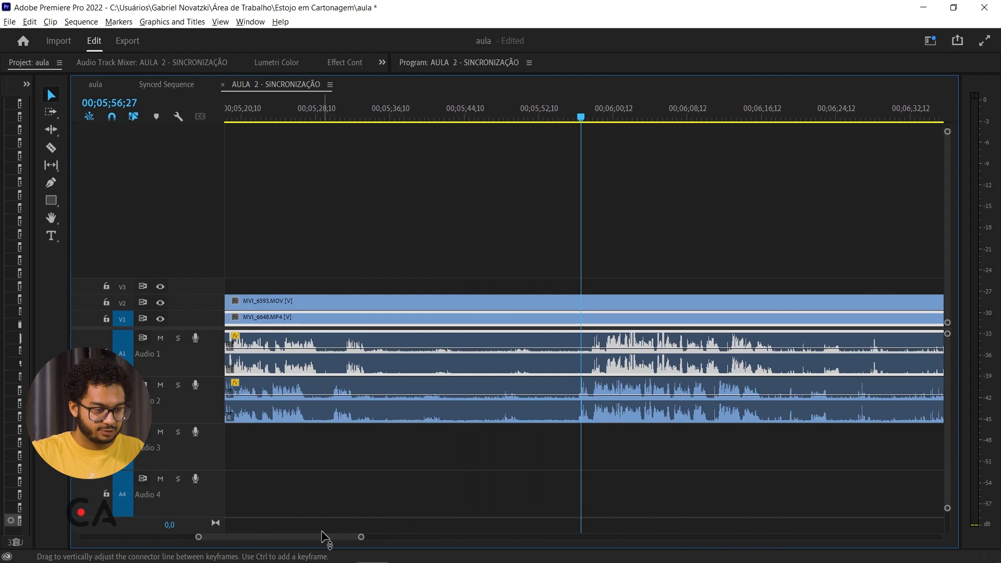
click(612, 303)
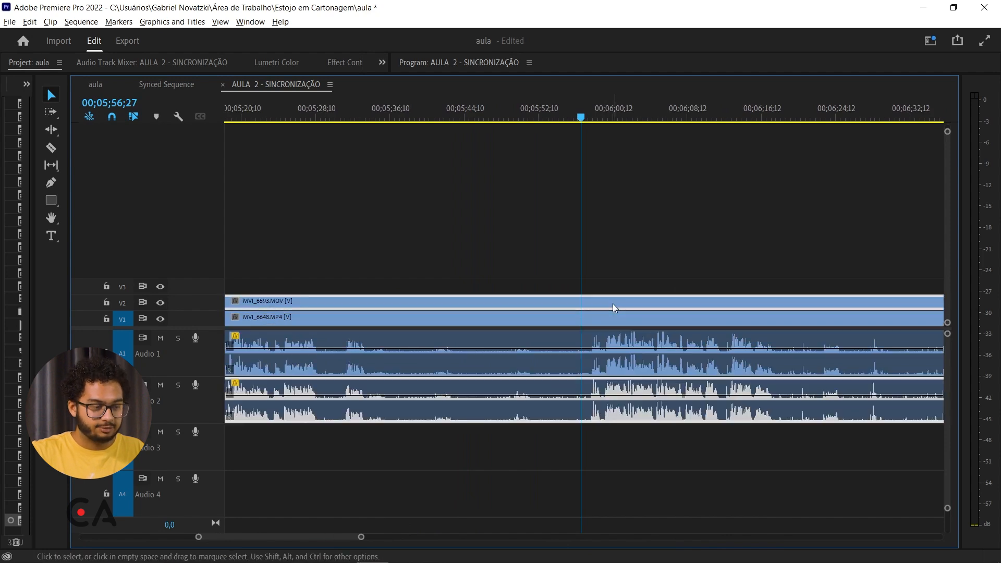
Step: Fine-align MVI_6593.MOV's audio spike with the matching one in MVI_6648.MP4 near 00;05;58;10, and check the sync by playing from 00;05;57;27
drag(590, 114, 598, 120)
drag(361, 537, 264, 537)
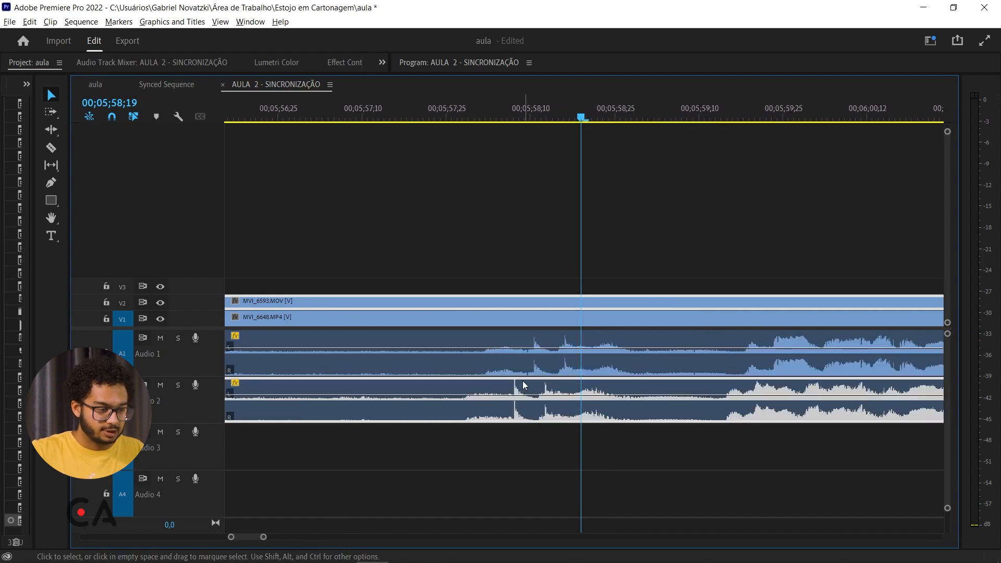
drag(514, 389, 534, 393)
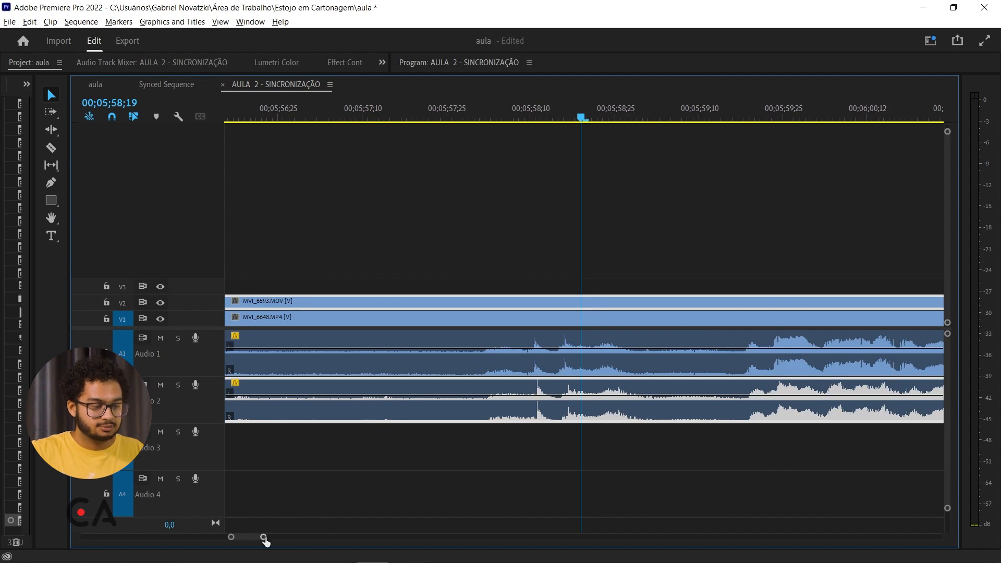
click(461, 104)
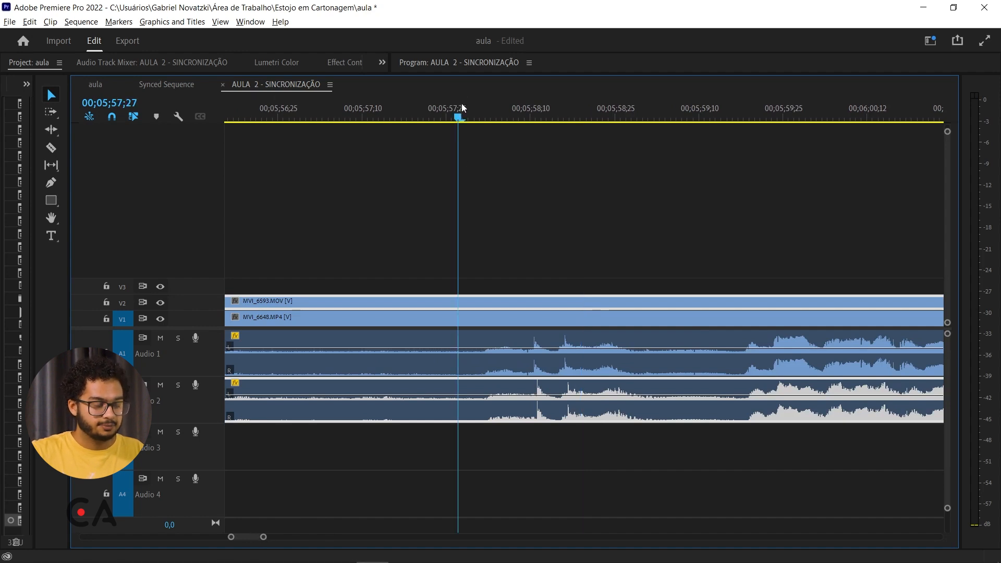
key(space)
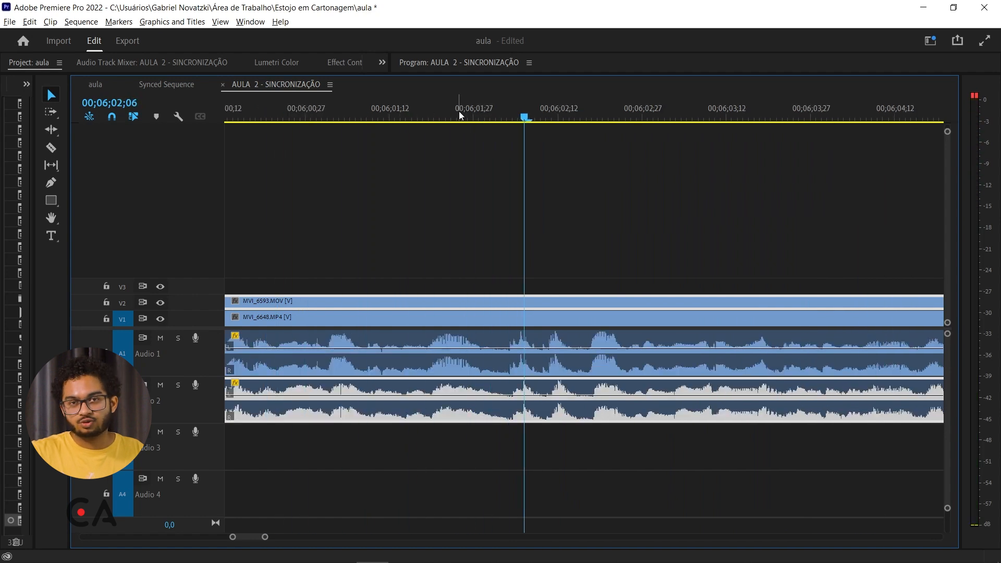
Step: Move MVI_6594.MOV earlier over the end of MVI_6648.MP4 and play around 00;20;06;26 and 00;20;20;09 to compare their audio
drag(266, 542, 715, 522)
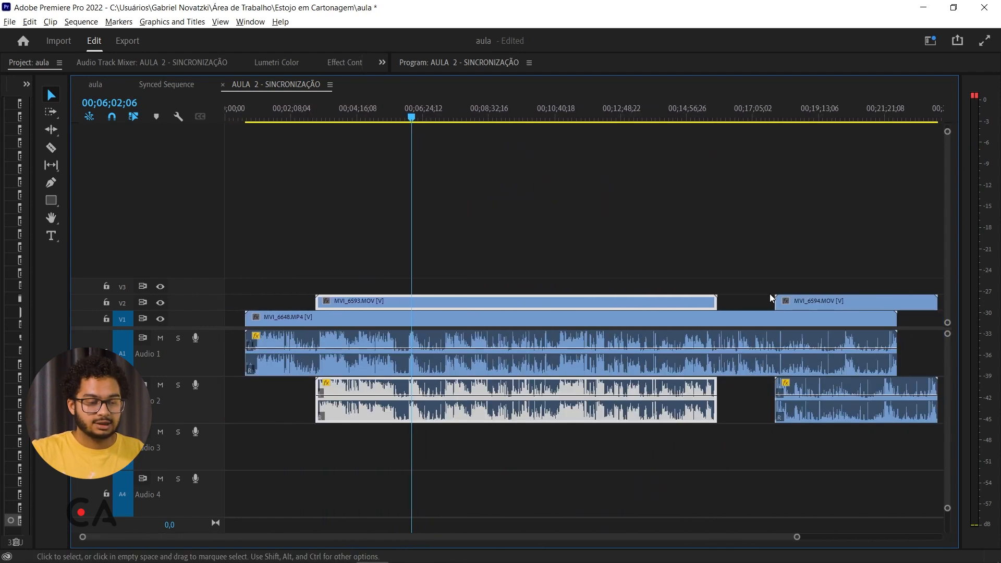
click(835, 117)
drag(878, 305, 848, 305)
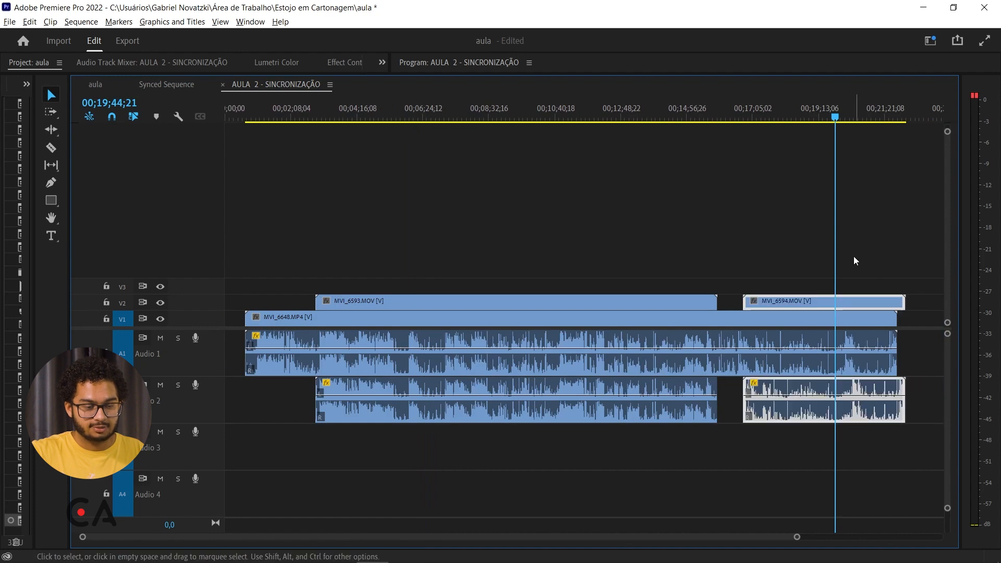
click(848, 115)
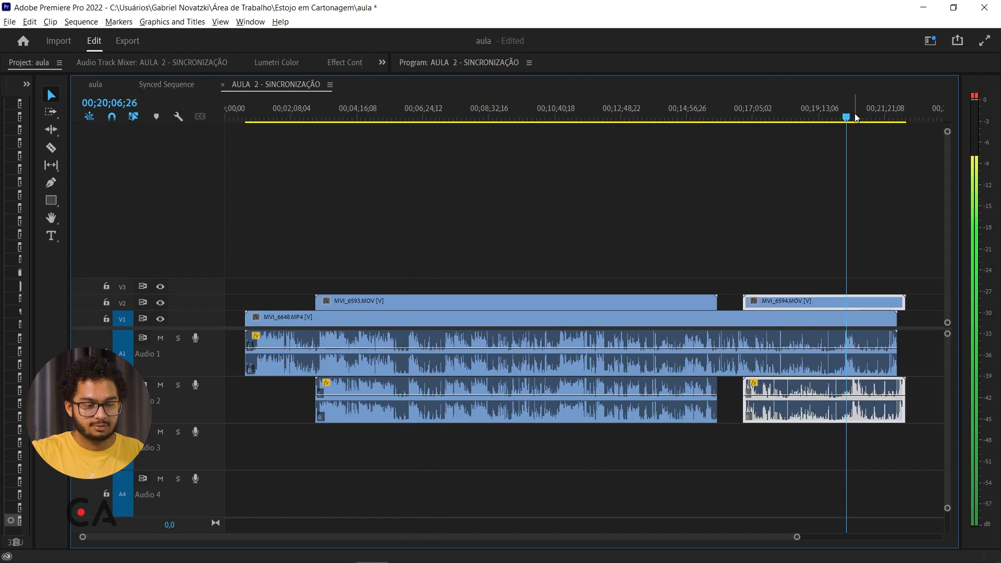
click(851, 117)
click(851, 118)
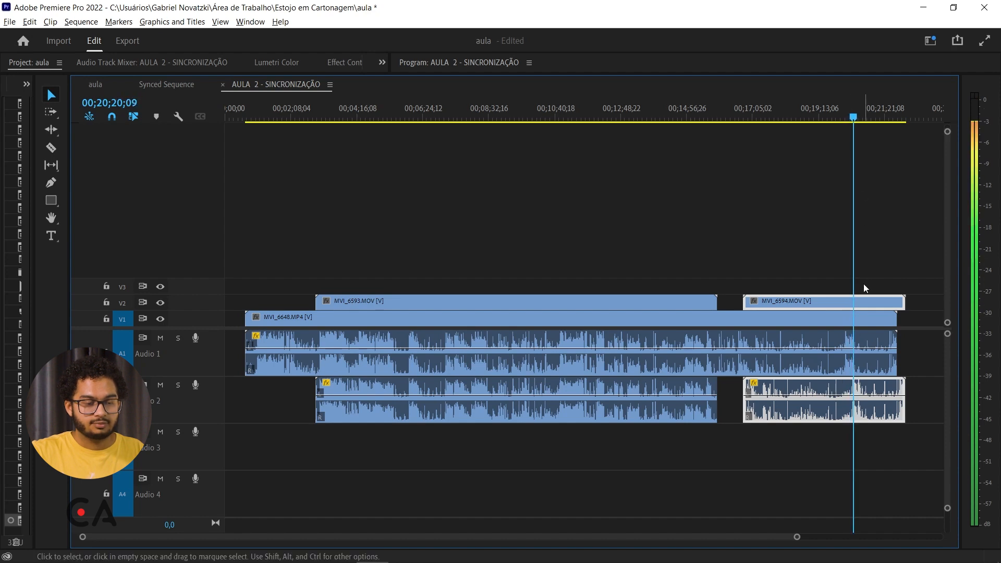
key(space)
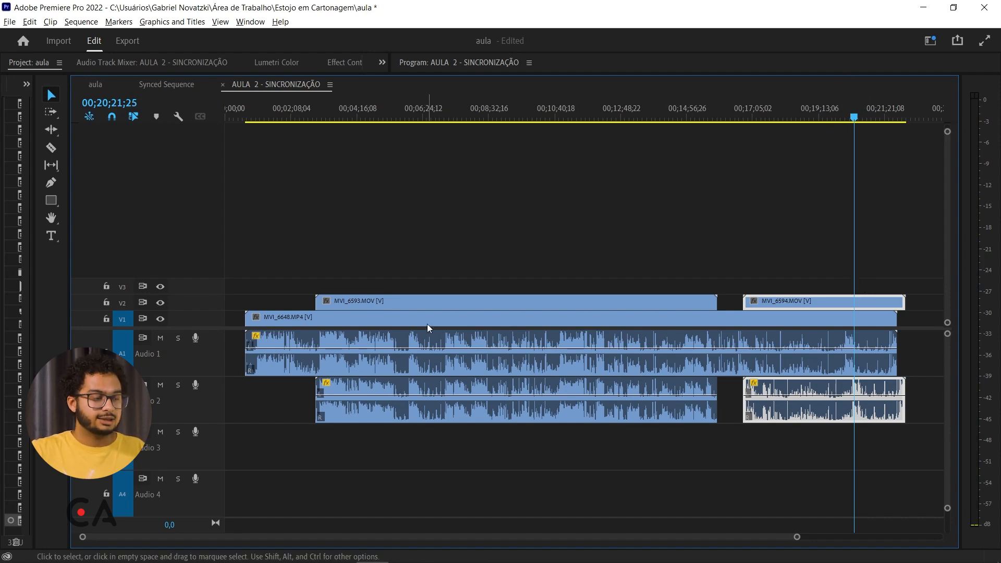
Step: Move MVI_6594.MOV directly against the end of MVI_6593.MOV and place the playhead at 00;20;04;27
click(434, 305)
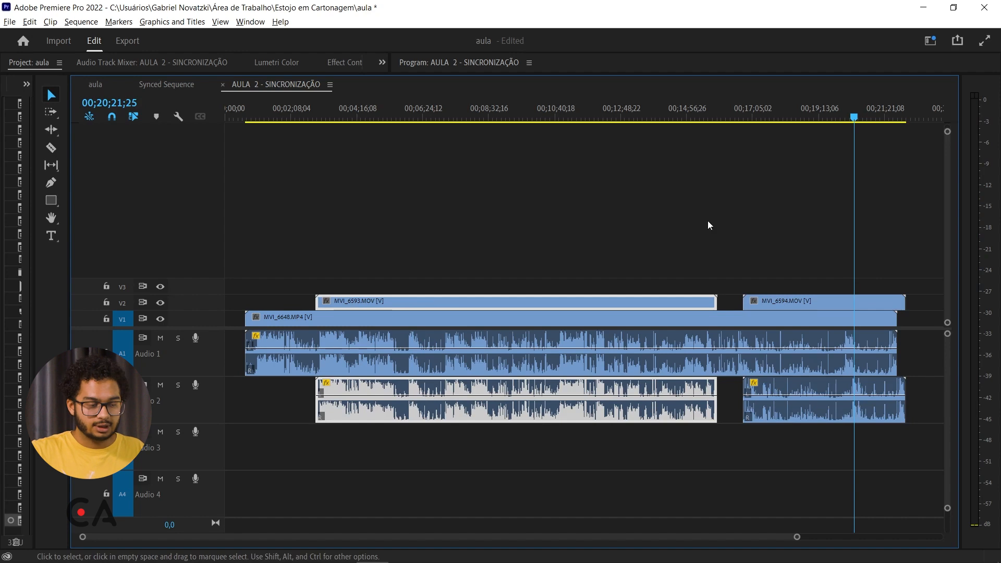
drag(765, 305, 743, 304)
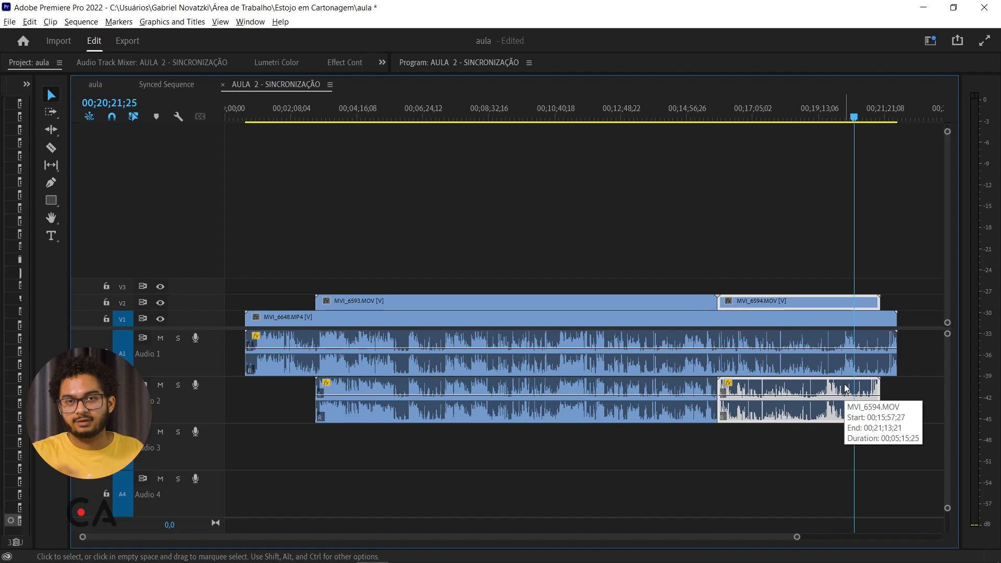
click(845, 109)
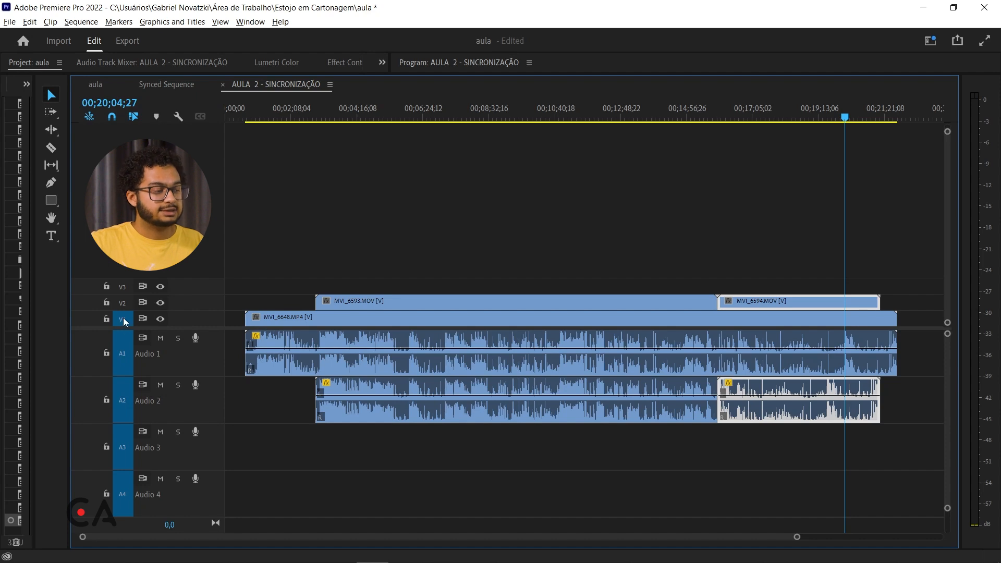
Step: Turn off track targeting for all video and audio tracks
click(122, 286)
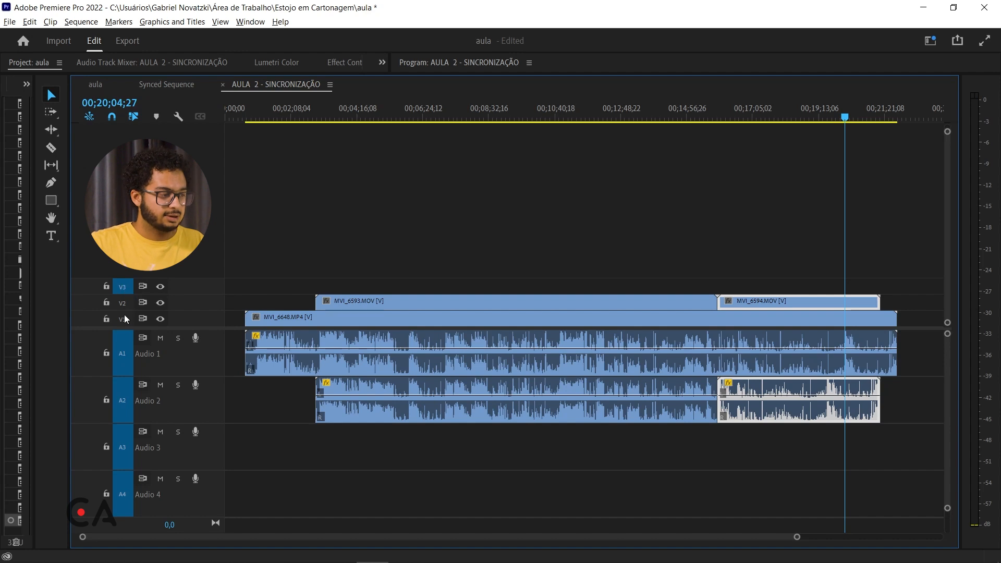
click(121, 445)
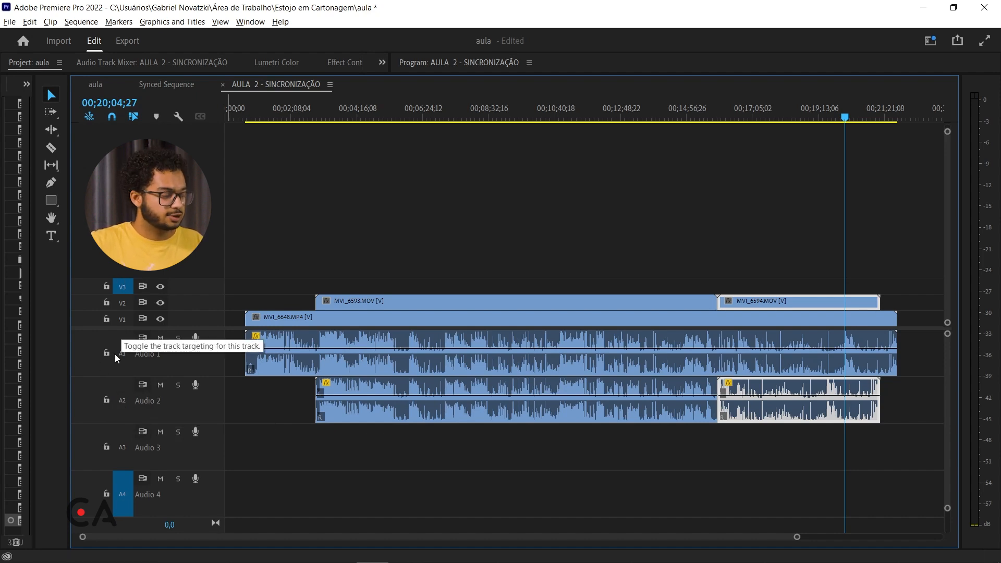
shift+click(120, 400)
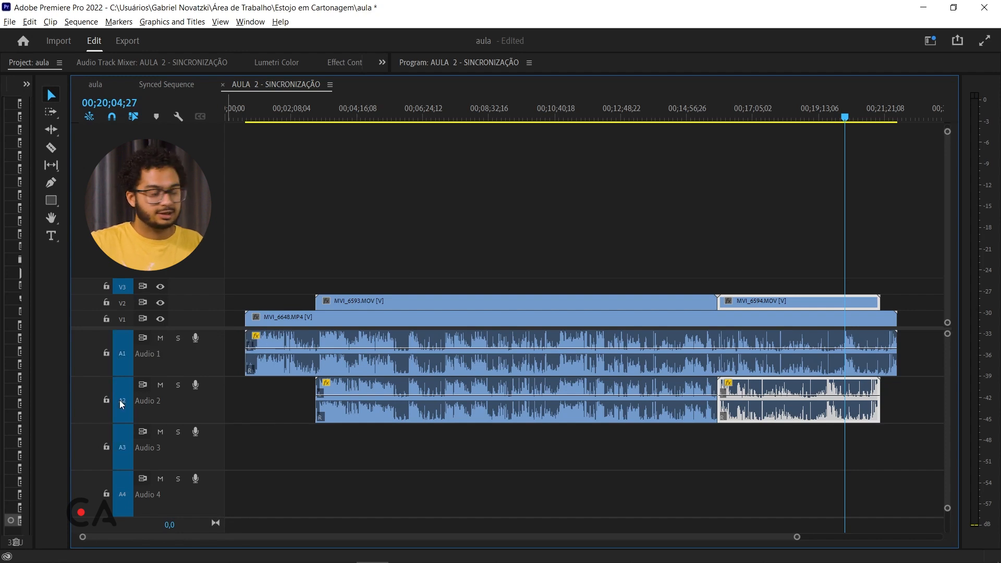
shift+click(120, 400)
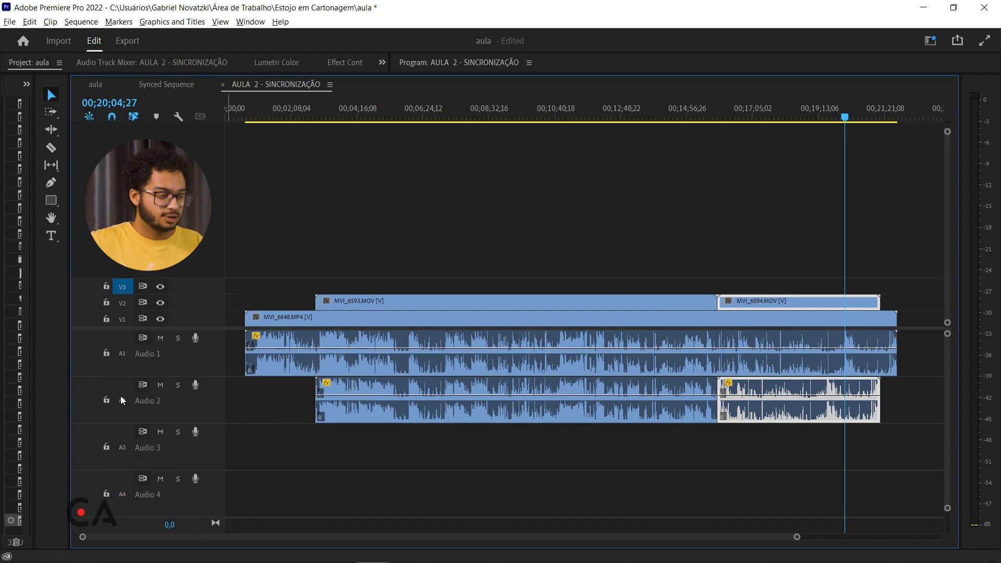
click(122, 287)
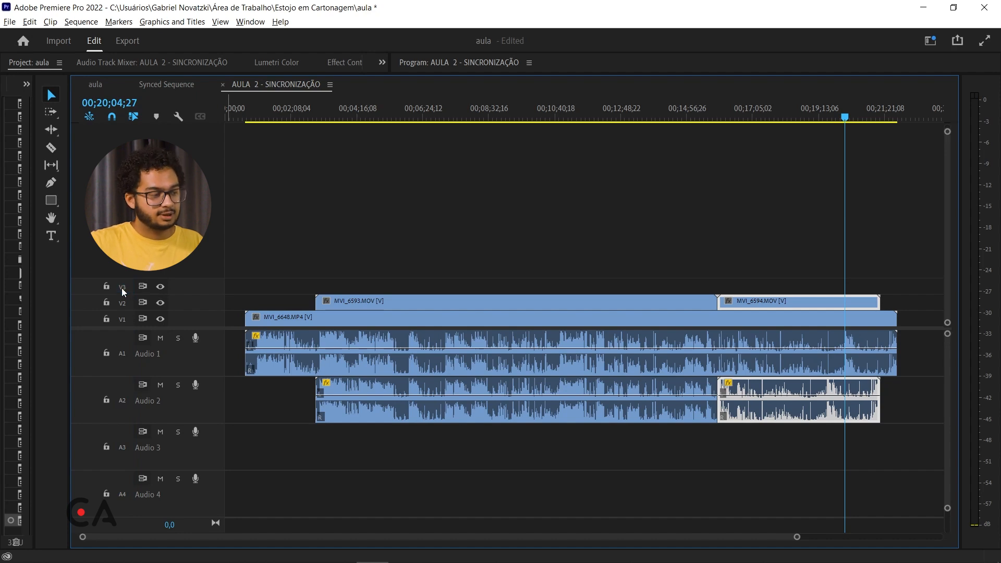
Step: Examine the waveforms of MVI_6594.MOV and MVI_6648.MP4 around 00;20;06;05 at several timeline zoom levels
drag(844, 105, 847, 106)
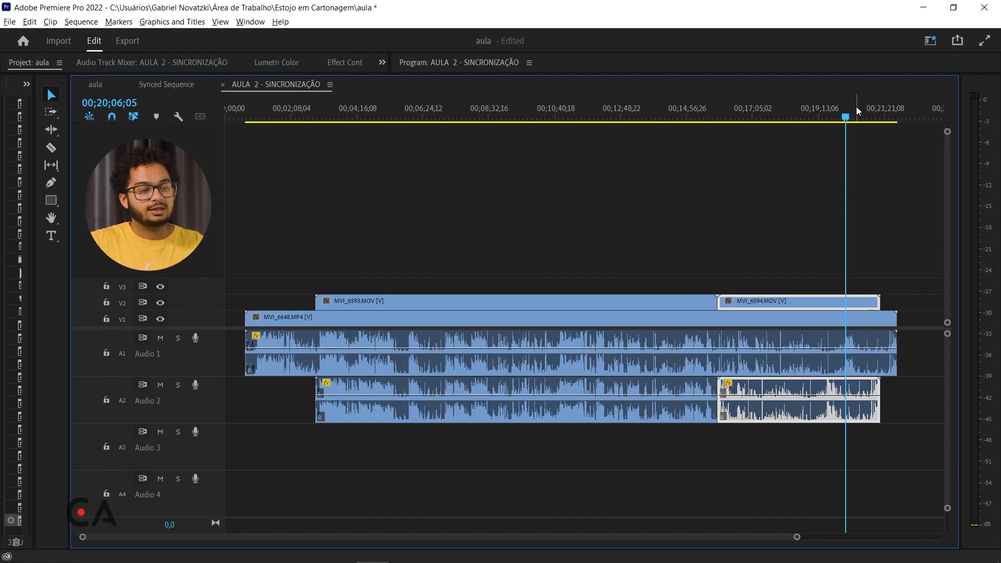
key(equal)
key(equal)
key(equal)
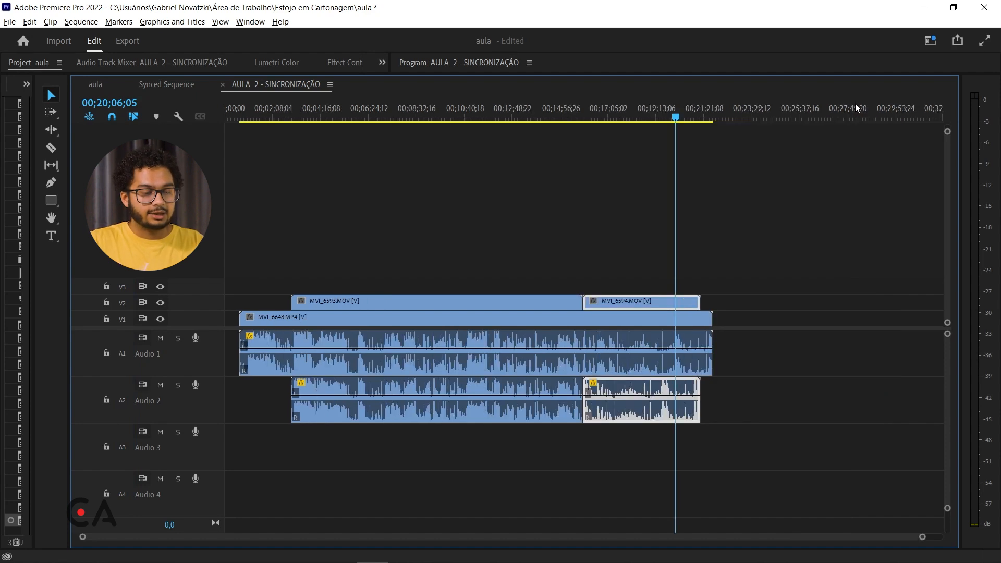
key(minus)
key(minus)
key(minus)
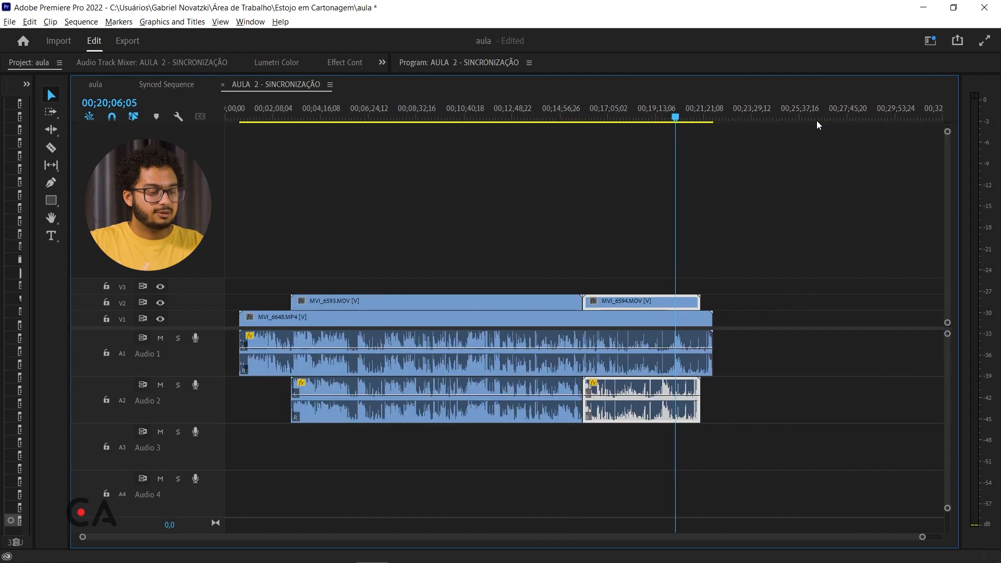
key(equal)
key(equal)
key(equal)
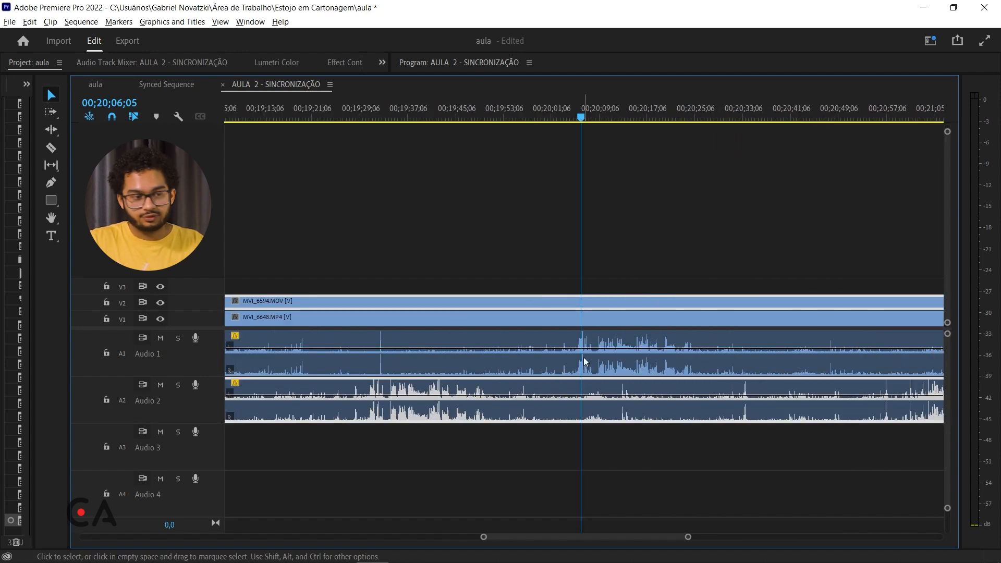
key(minus)
Step: Mark the speech peak of MVI_6648.MP4 with the playhead at 00;20;06;21 and move MVI_6594.MOV later so its matching peak lines up there
drag(580, 116, 629, 205)
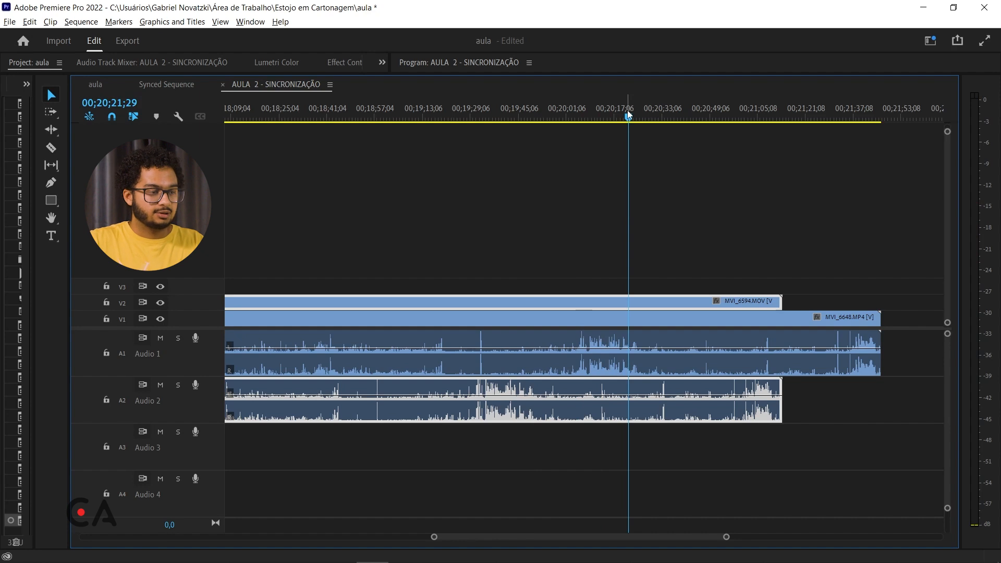
drag(628, 113, 585, 142)
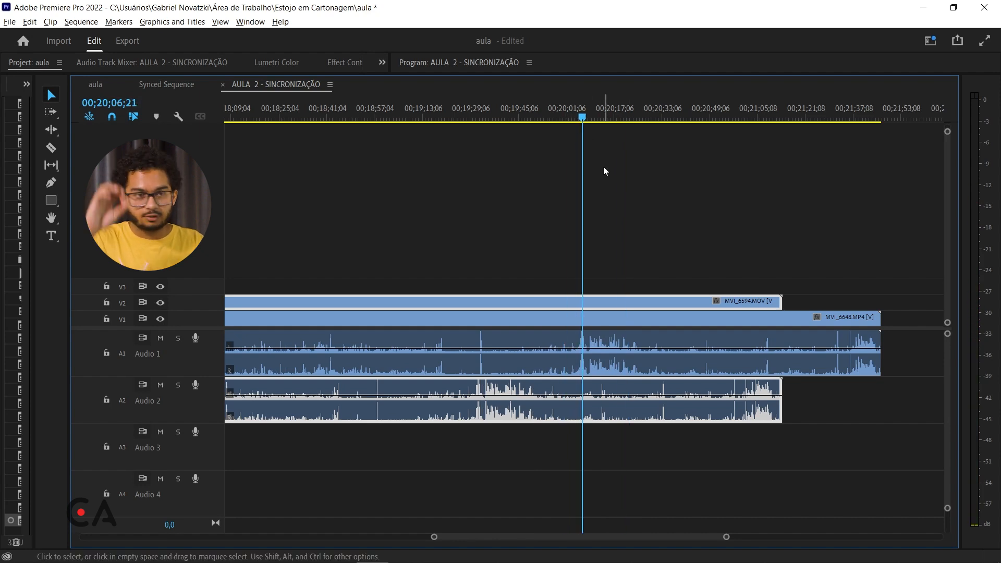
drag(479, 415, 578, 417)
Step: Fine-align MVI_6594.MOV's audio spike with the matching MVI_6648.MP4 spike, using the playhead at 00;20;09;01 as reference
key(minus)
key(equal)
key(equal)
key(equal)
key(equal)
key(equal)
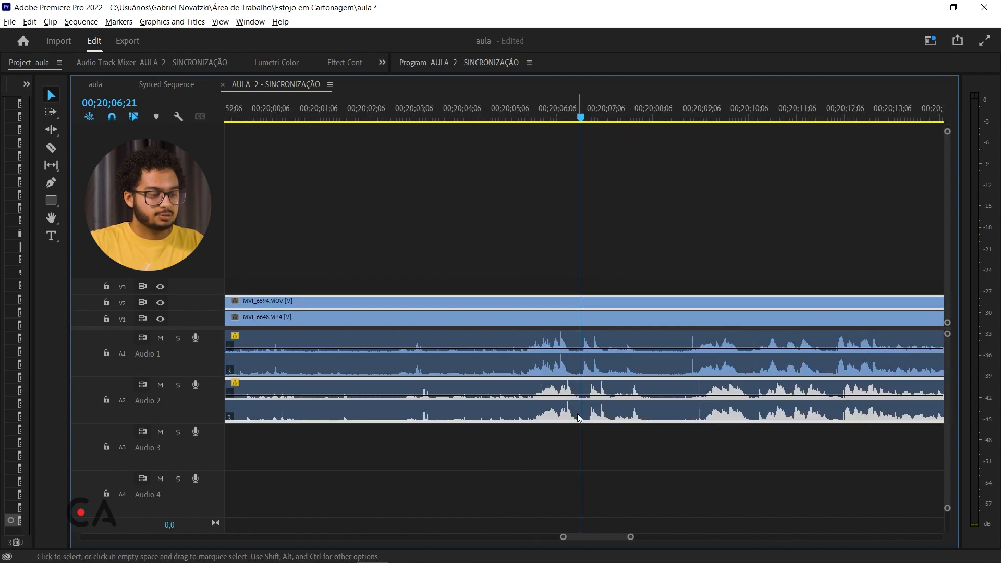
click(694, 114)
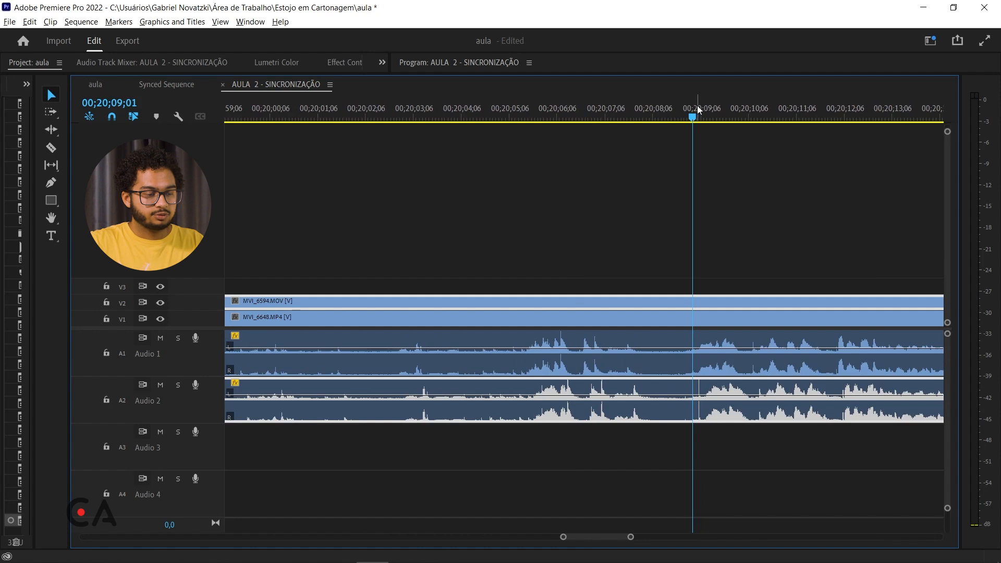
key(equal)
key(equal)
key(equal)
key(equal)
drag(658, 412, 583, 418)
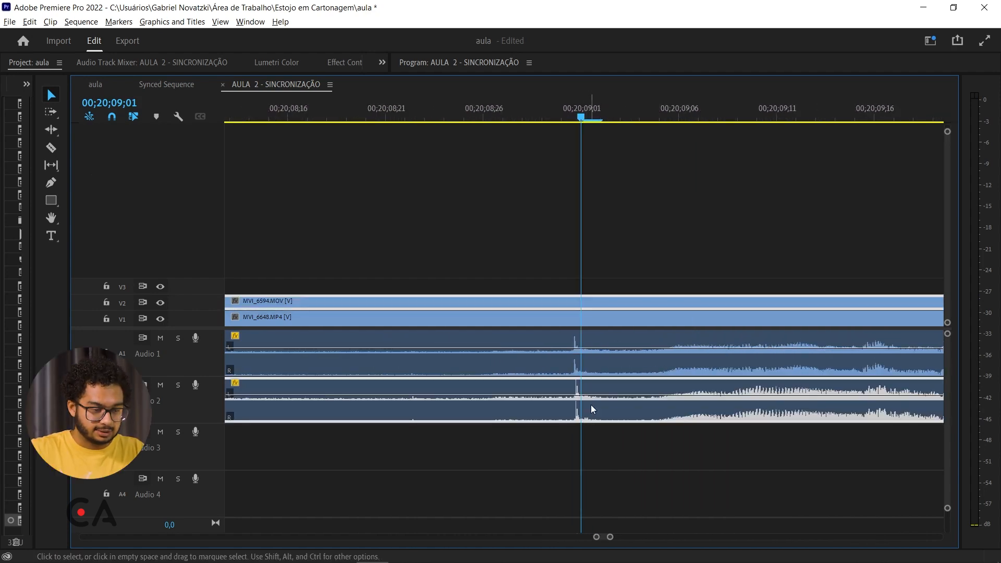
Step: Play the overlapping clips from 00;20;09;01 to check that MVI_6594.MOV is in sync with MVI_6648.MP4
key(minus)
key(minus)
key(minus)
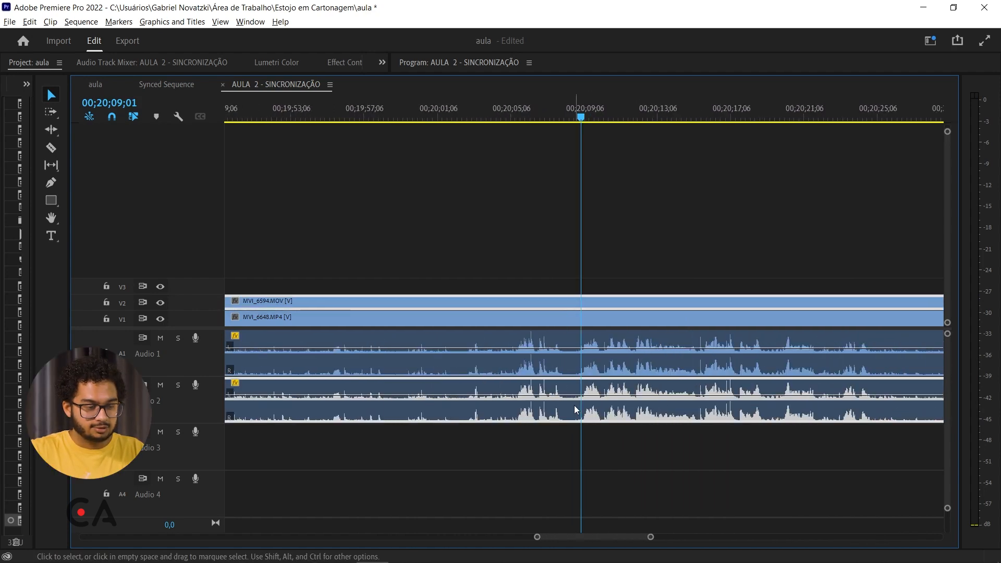
key(space)
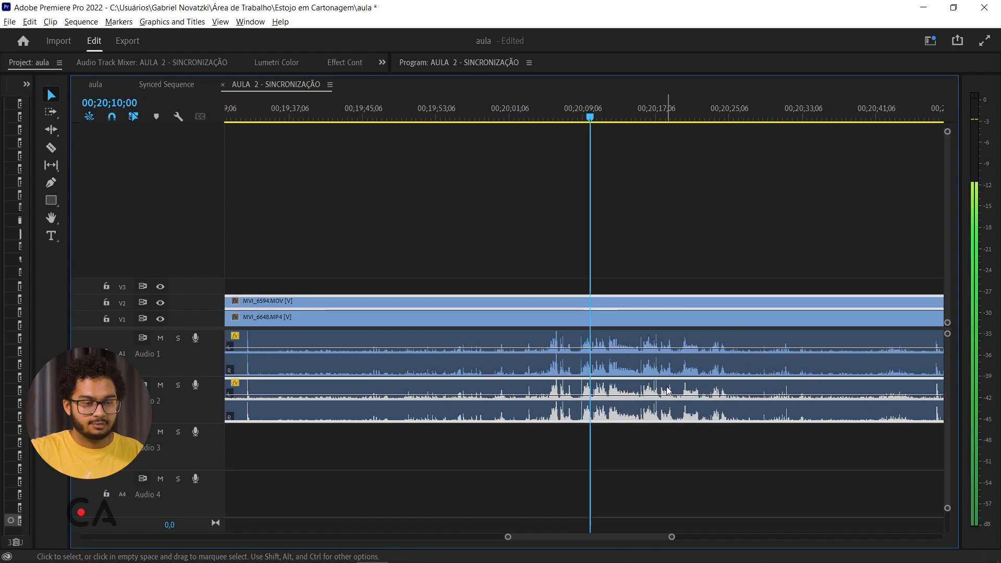
key(space)
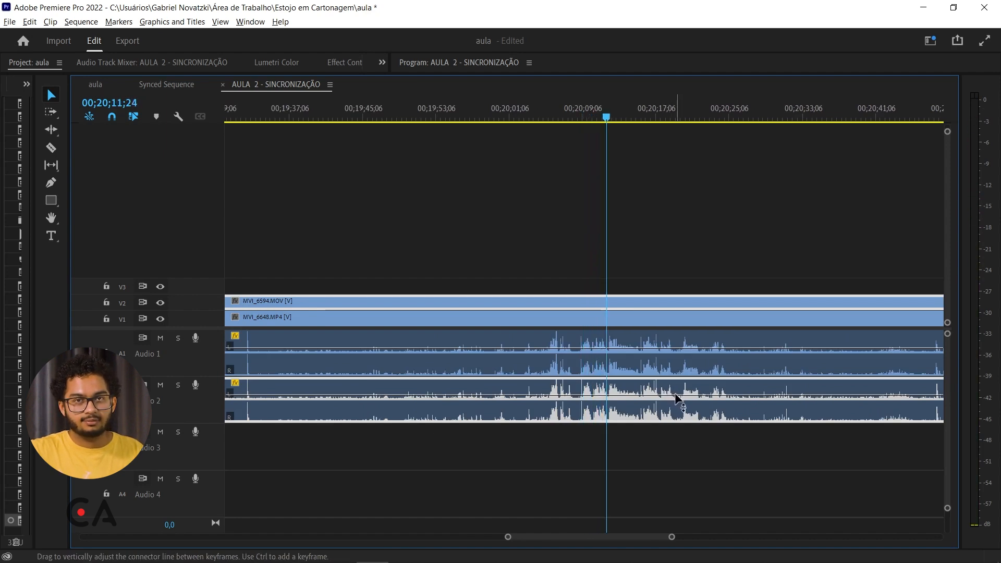
Step: Select MVI_6594.MOV together with MVI_6648.MP4 and examine the clip commands offered for the pair
key(minus)
key(minus)
key(minus)
key(minus)
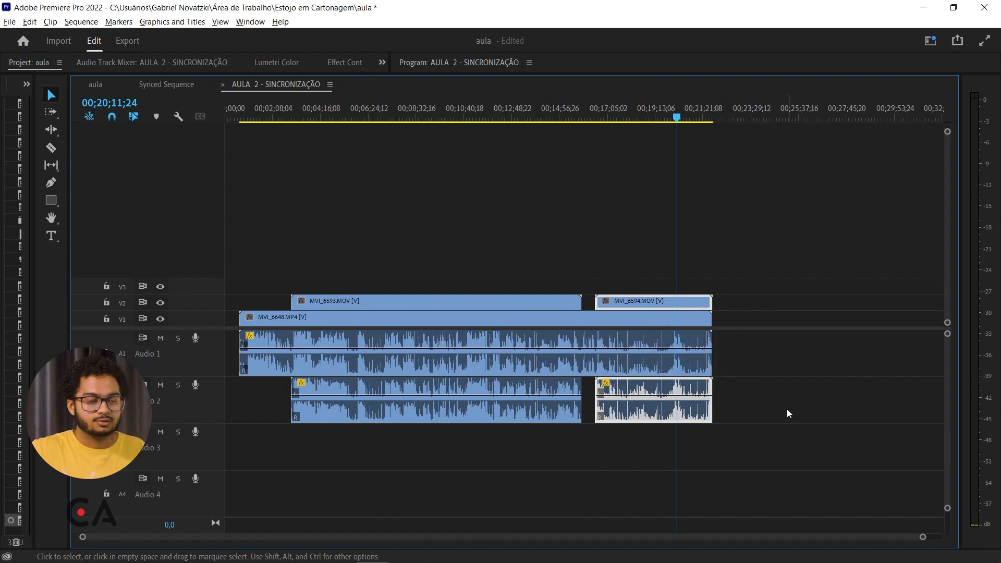
drag(779, 221, 647, 370)
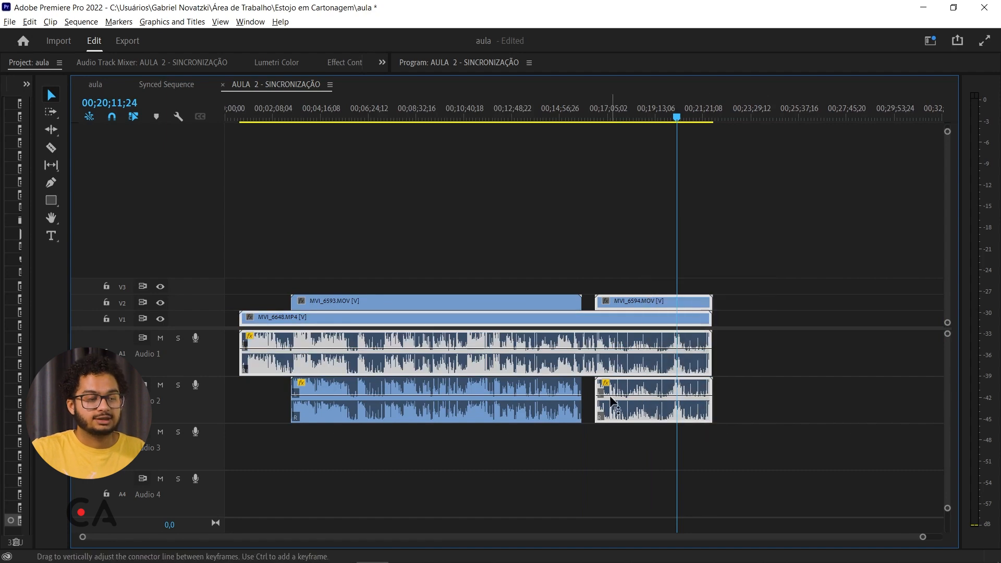
right_click(652, 363)
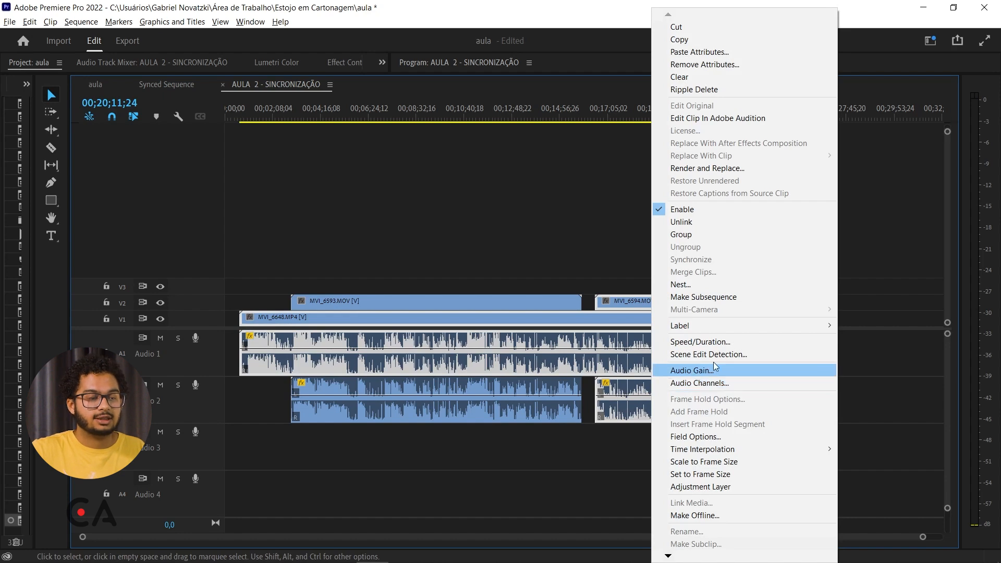
click(881, 391)
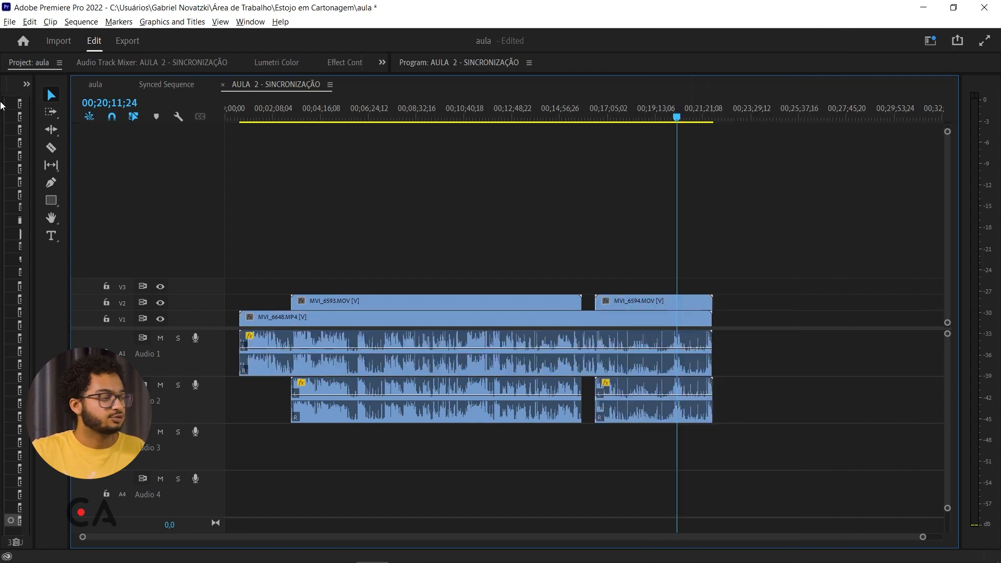
Step: Widen the History panel slightly and shrink the timeline's height to bring back the Project and Program panels
drag(34, 122, 147, 137)
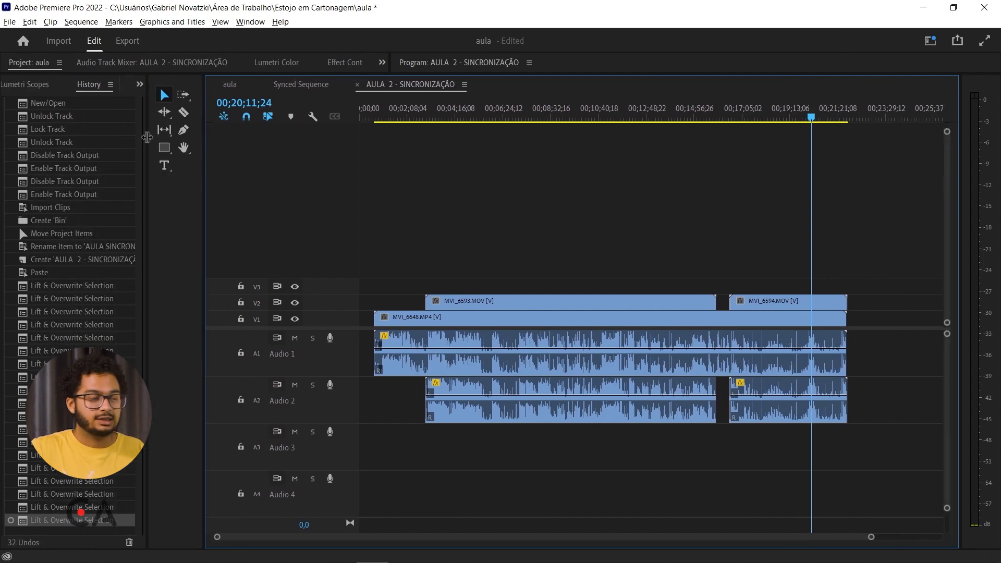
drag(201, 170, 116, 172)
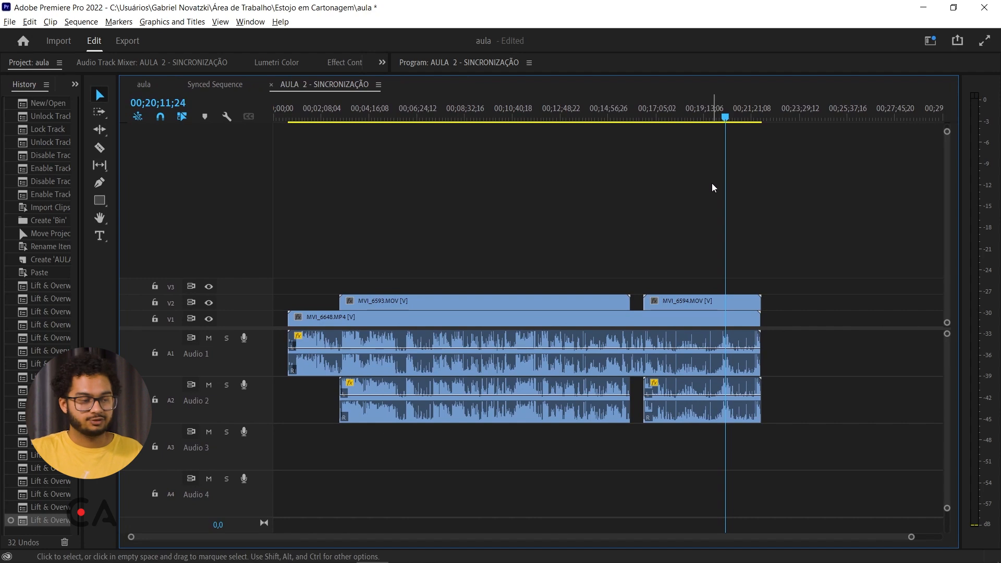
drag(128, 73, 157, 338)
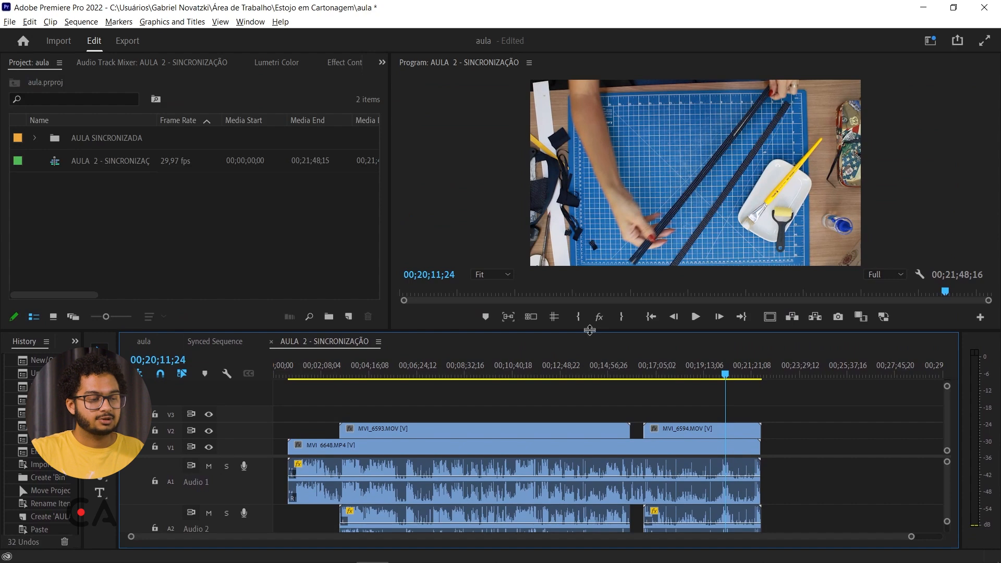
Step: View the Synced Sequence and return to the AULA 2 - SINCRONIZAÇÃO sequence
click(208, 342)
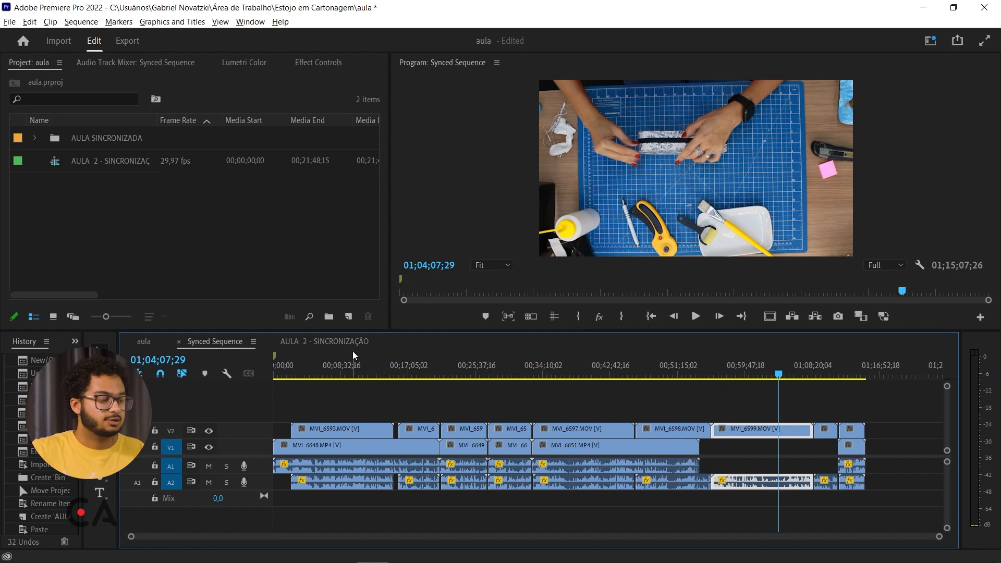
click(333, 342)
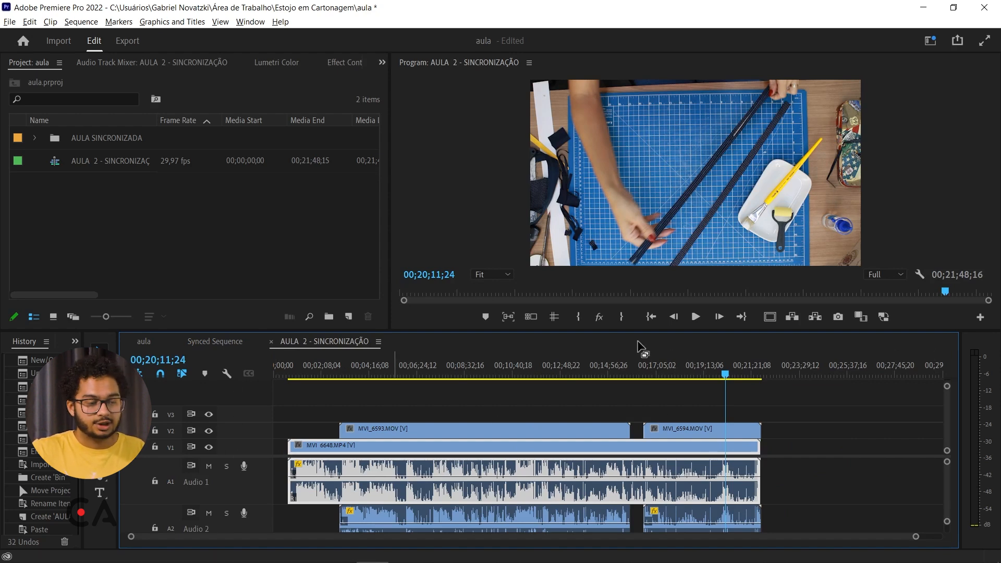
Step: Enlarge the Program monitor area and collapse all audio and video tracks to their minimum height
drag(518, 339, 518, 386)
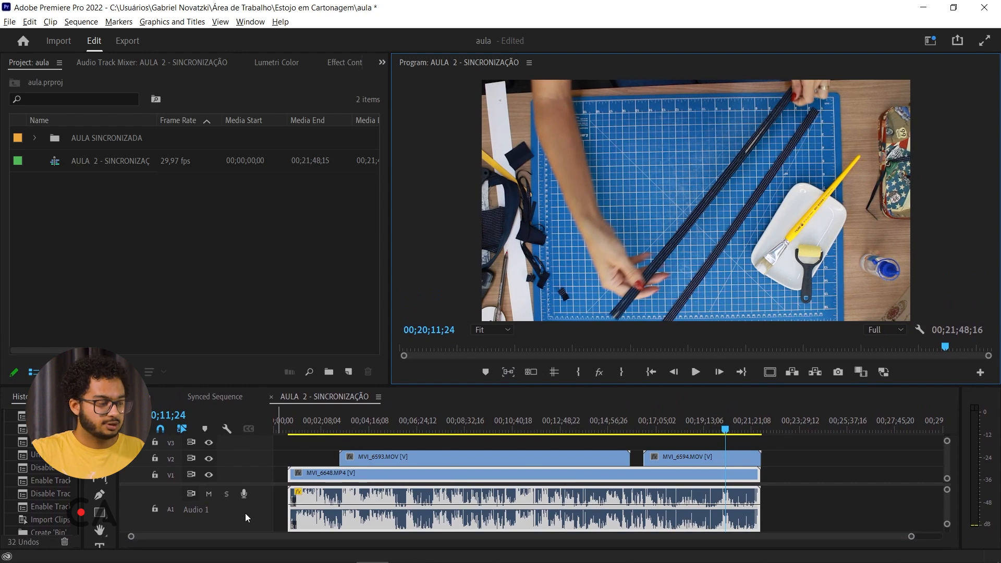
drag(948, 521, 947, 548)
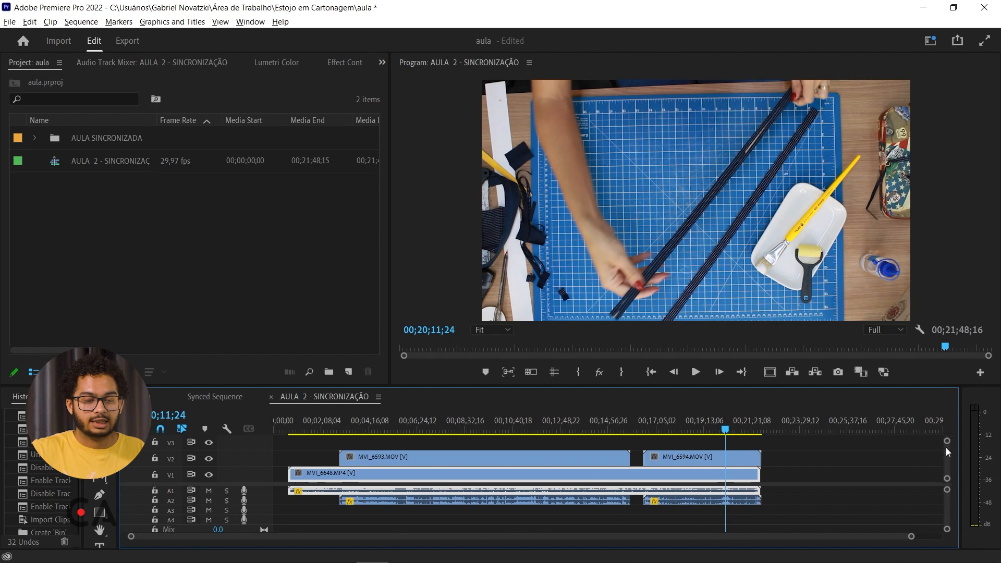
drag(948, 443, 947, 431)
drag(358, 450, 716, 488)
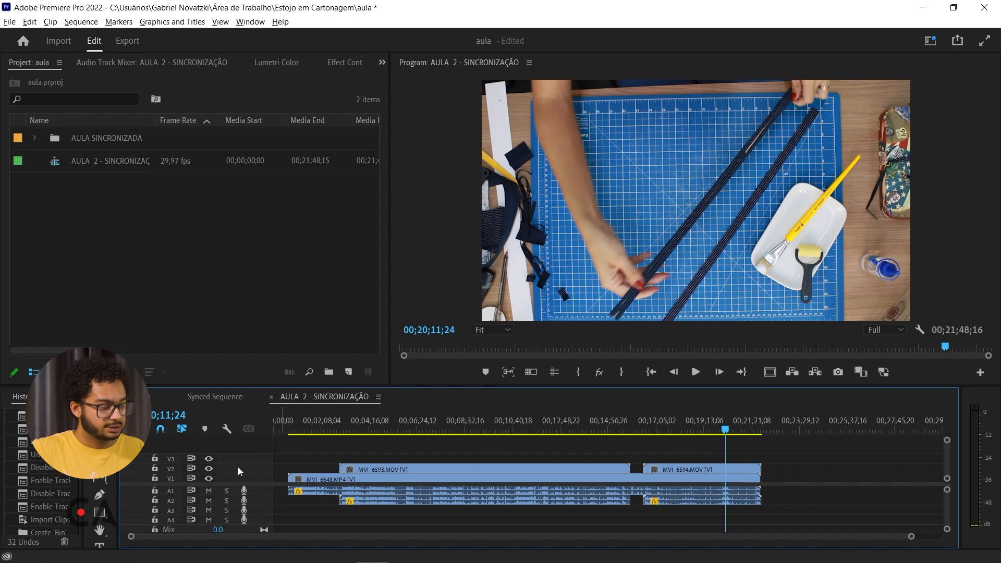
Step: Try out taller and shorter video track heights, finishing with the video tracks collapsed
key(ctrl+equal)
key(ctrl+minus)
key(ctrl+equal)
key(ctrl+equal)
key(ctrl+equal)
key(ctrl+minus)
key(ctrl+equal)
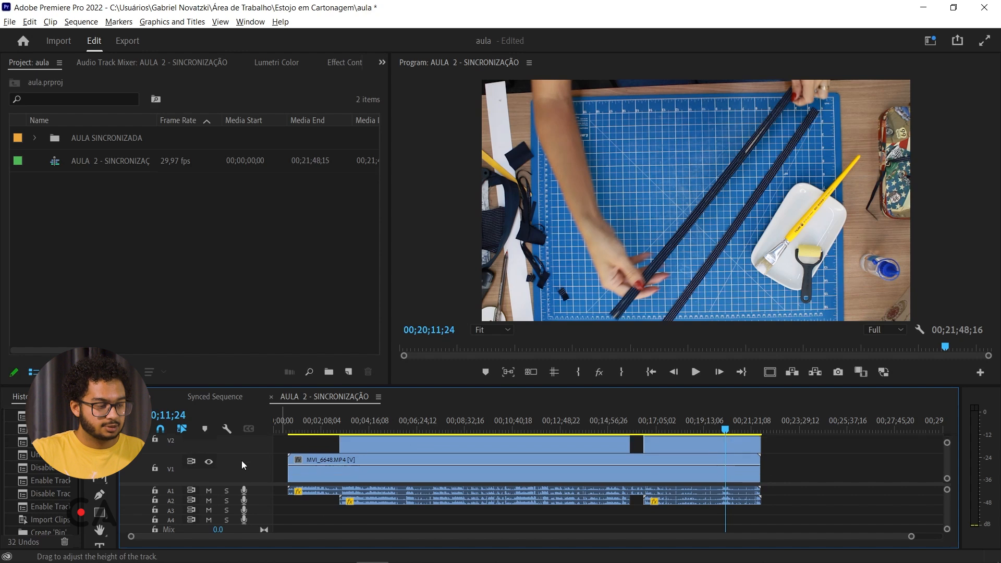
key(ctrl+minus)
key(ctrl+minus)
key(ctrl+equal)
key(ctrl+minus)
key(ctrl+equal)
key(ctrl+minus)
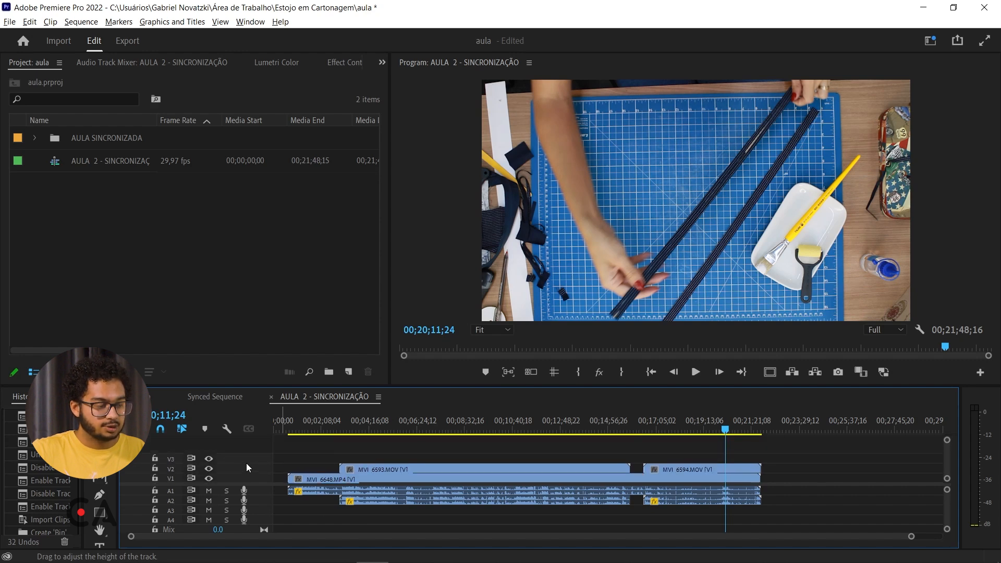
Step: Try out taller and shorter audio track heights, finishing with the audio tracks collapsed
key(alt+equal)
key(alt+equal)
key(alt+minus)
key(alt+equal)
key(alt+minus)
key(alt+equal)
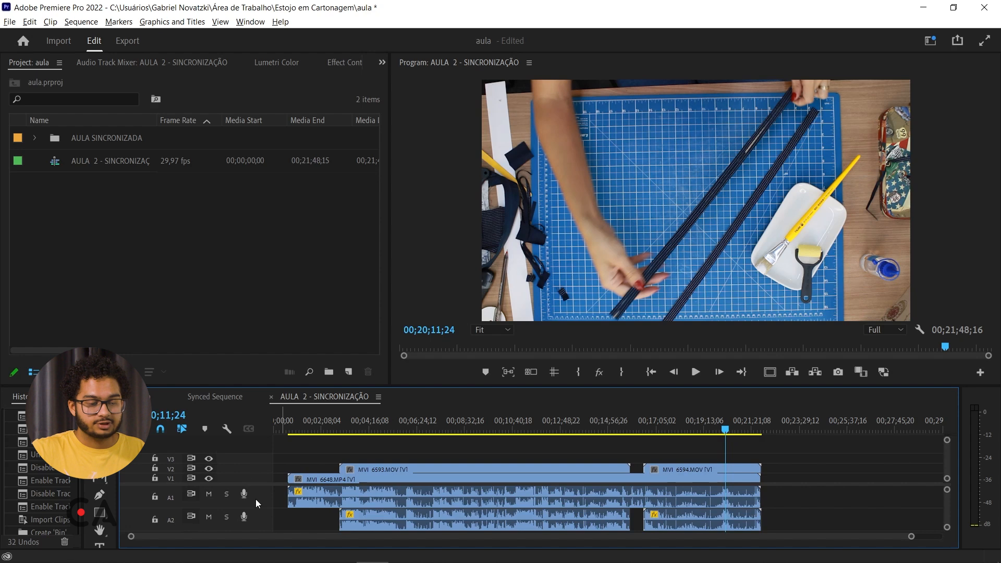
key(alt+equal)
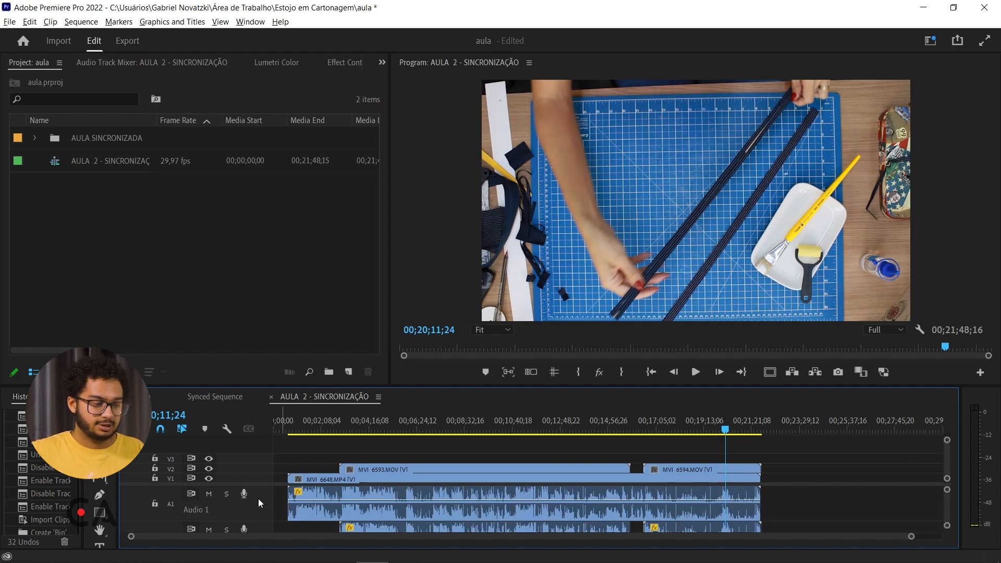
key(alt+minus)
key(alt+minus)
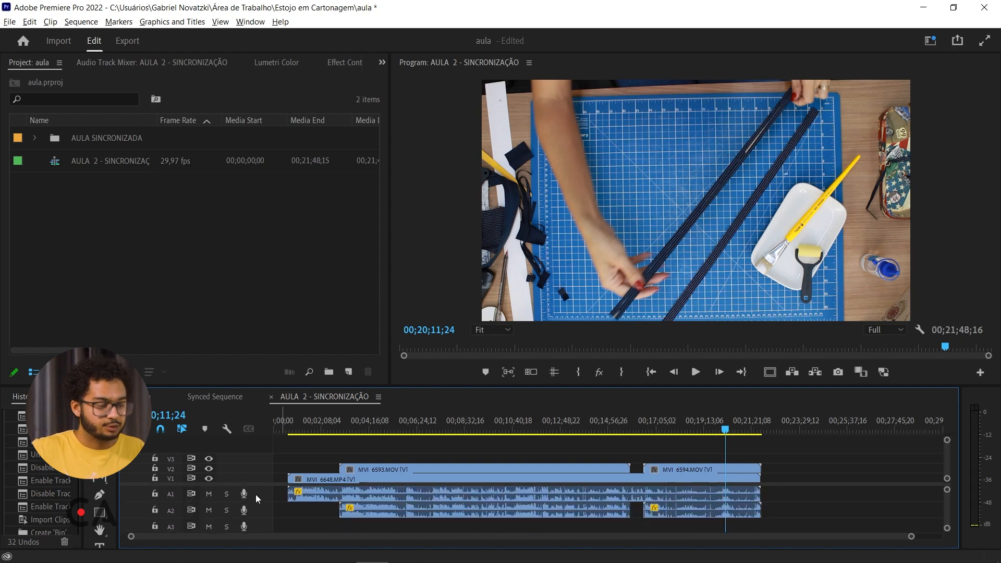
key(alt+minus)
Step: Move the playhead to 00;19;00;09 and make the timeline panel slightly taller
click(657, 425)
drag(657, 425, 701, 441)
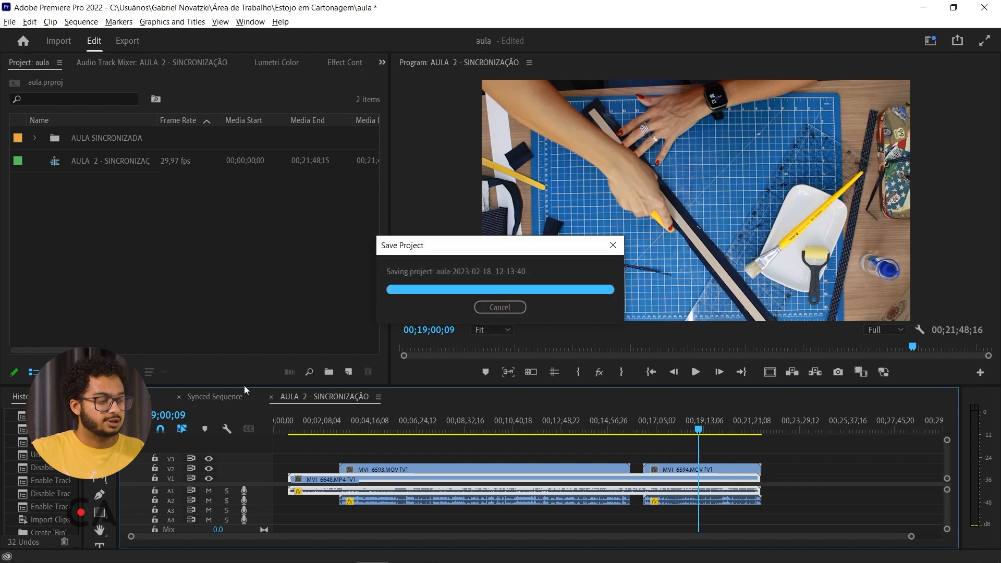
drag(244, 387, 233, 364)
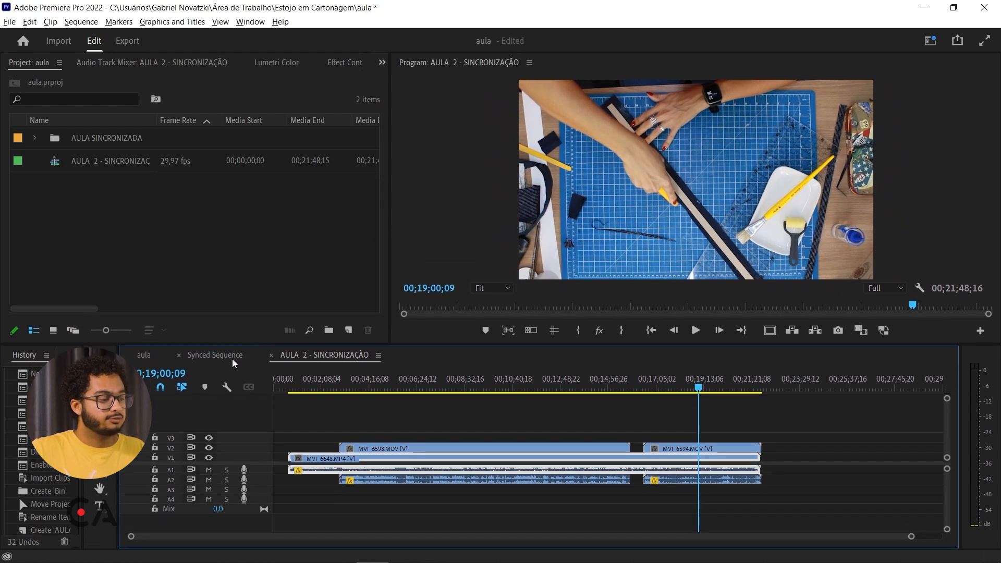
Step: Copy all clips from the Synced Sequence and paste them into the aula sequence at 00:00:39:01
click(233, 361)
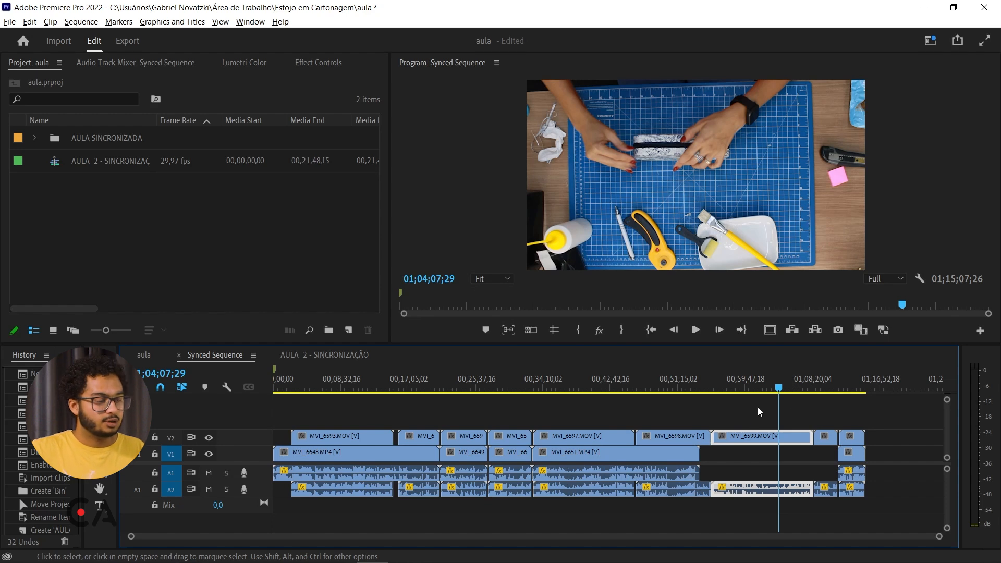
key(ctrl+a)
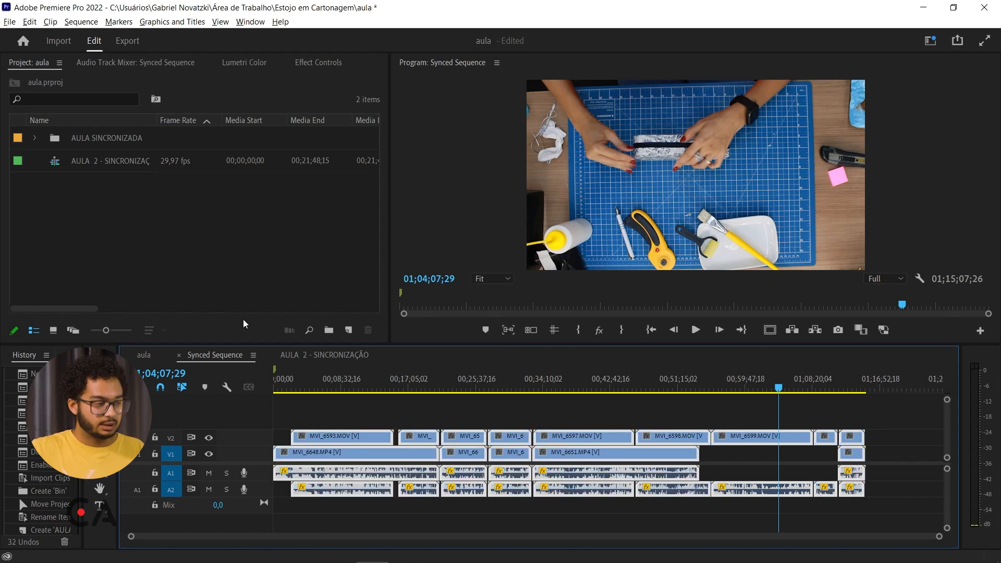
click(144, 355)
click(315, 382)
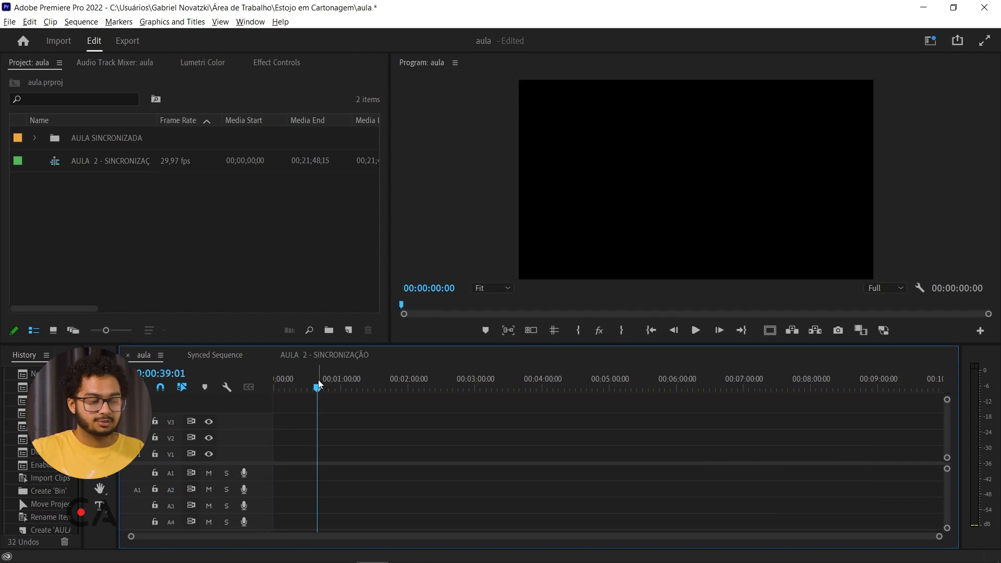
key(ctrl+v)
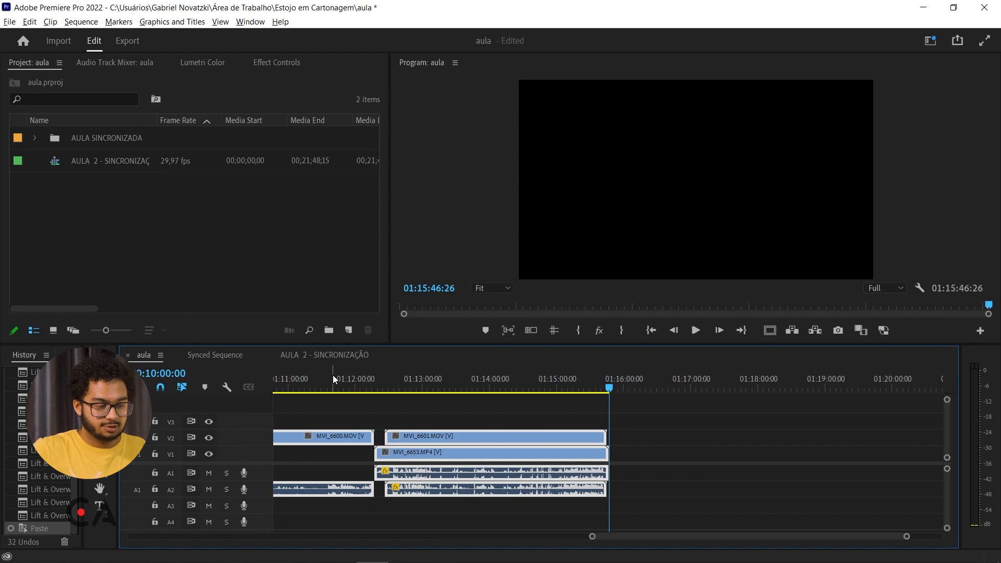
Step: Ripple delete the empty gap before MVI_6648.MP4 so the clips begin at the start of the aula sequence
drag(721, 536, 232, 518)
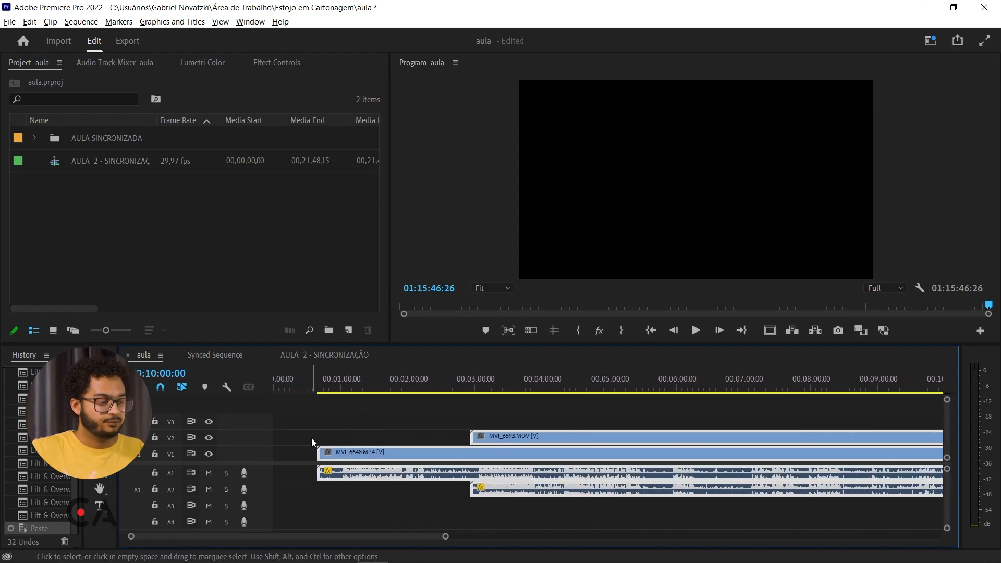
click(287, 453)
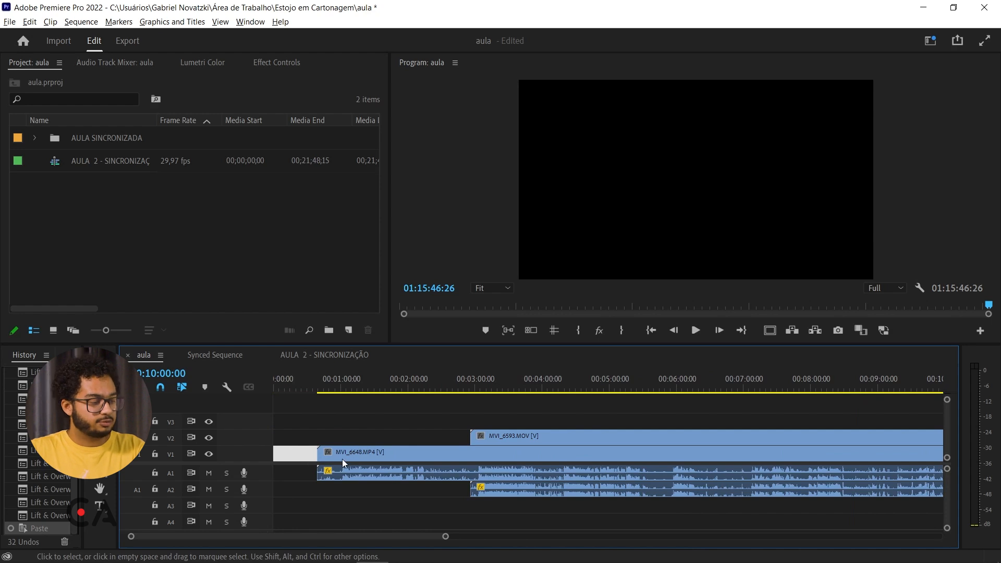
click(297, 434)
click(291, 453)
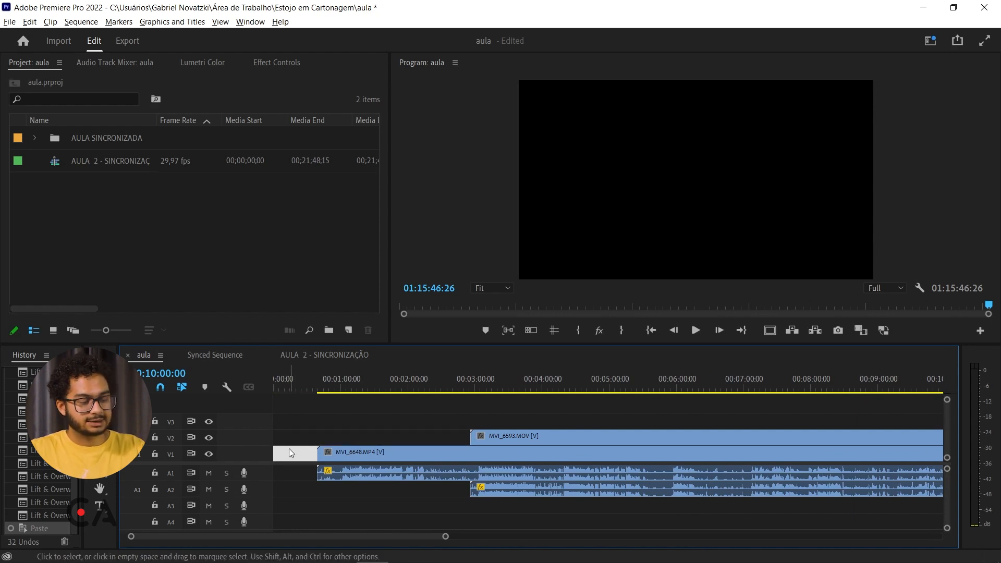
key(Delete)
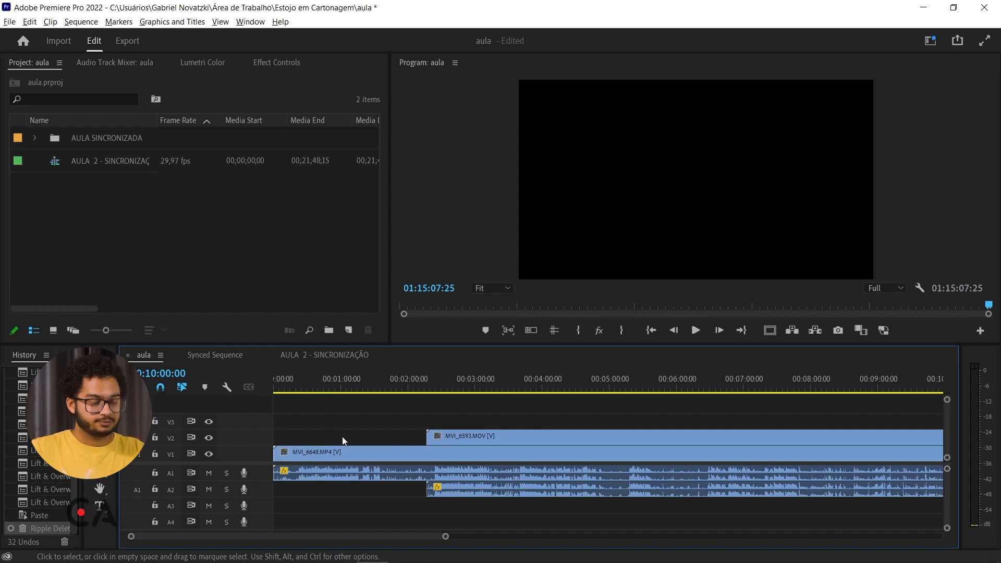
Step: Fit the whole aula sequence in the timeline and scrub the playhead back to 00:15:17:13
key(minus)
key(backslash)
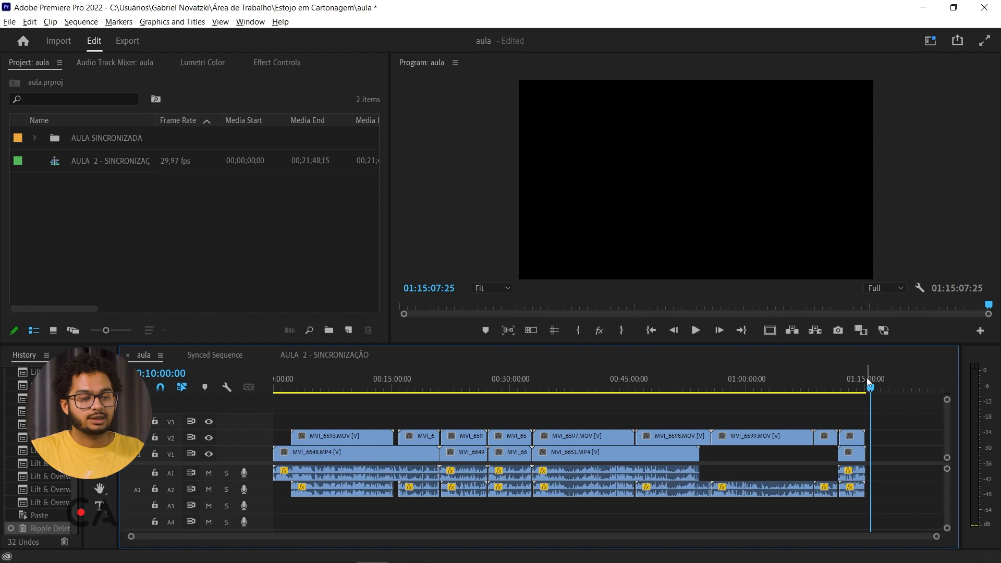
drag(867, 385, 394, 375)
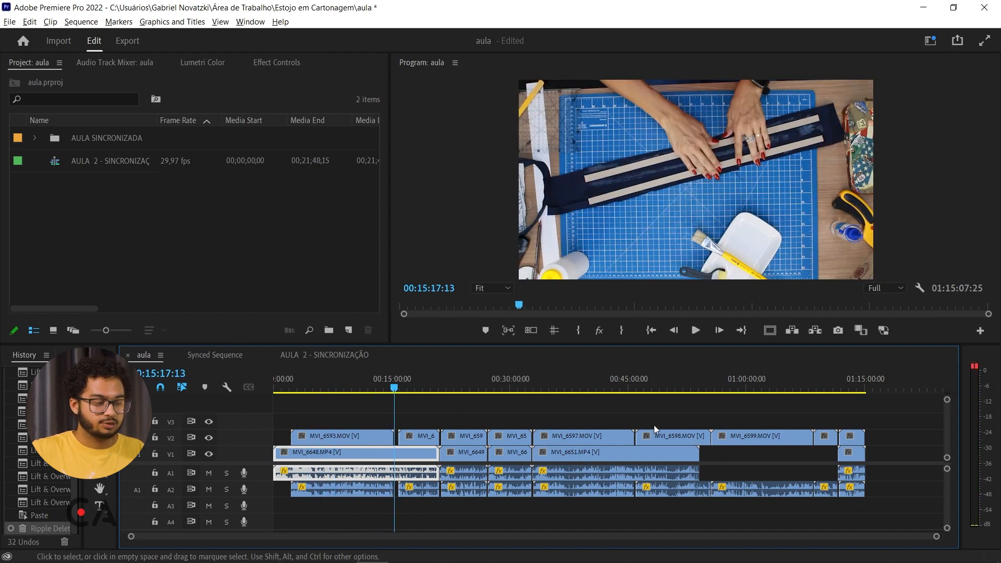
click(473, 421)
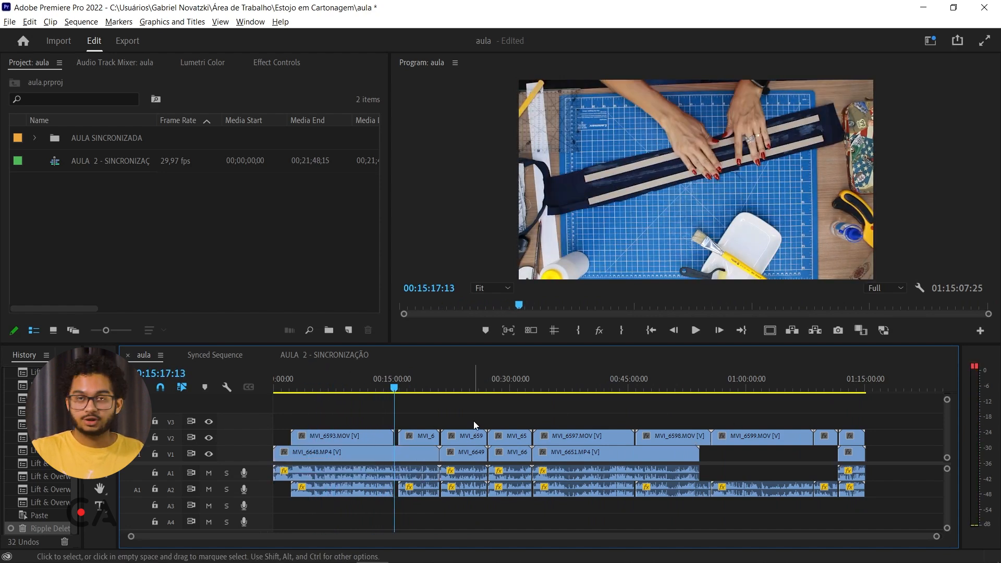